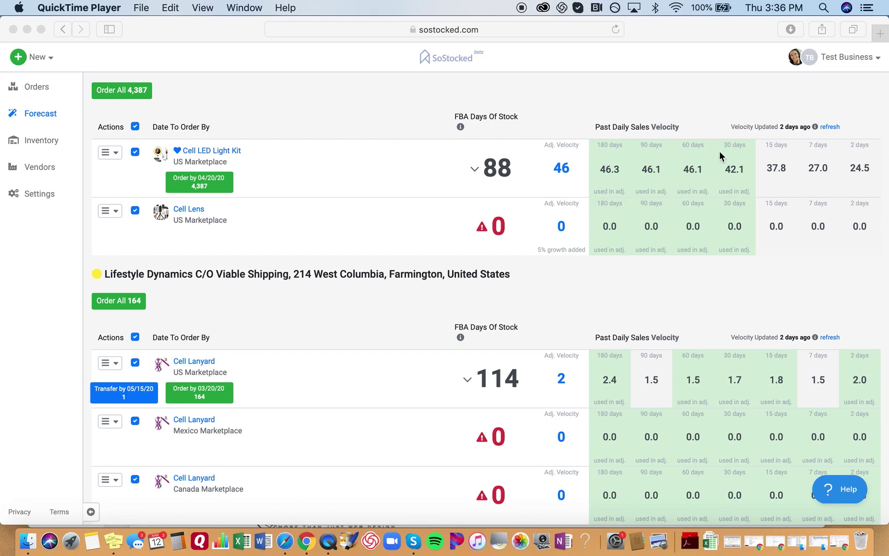
# Open the forecast details of the Cell LED Light Kit for the US marketplace and view its past sales chart
pyautogui.click(476, 175)
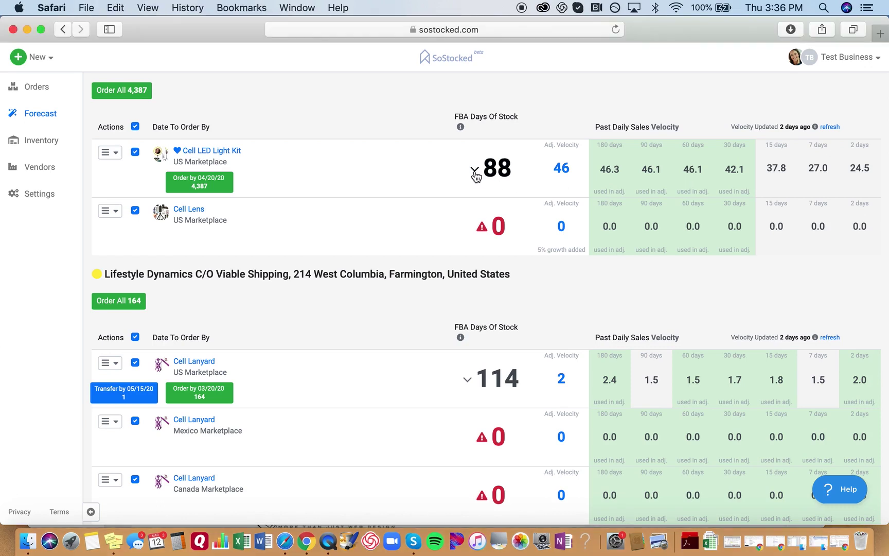
pyautogui.click(473, 174)
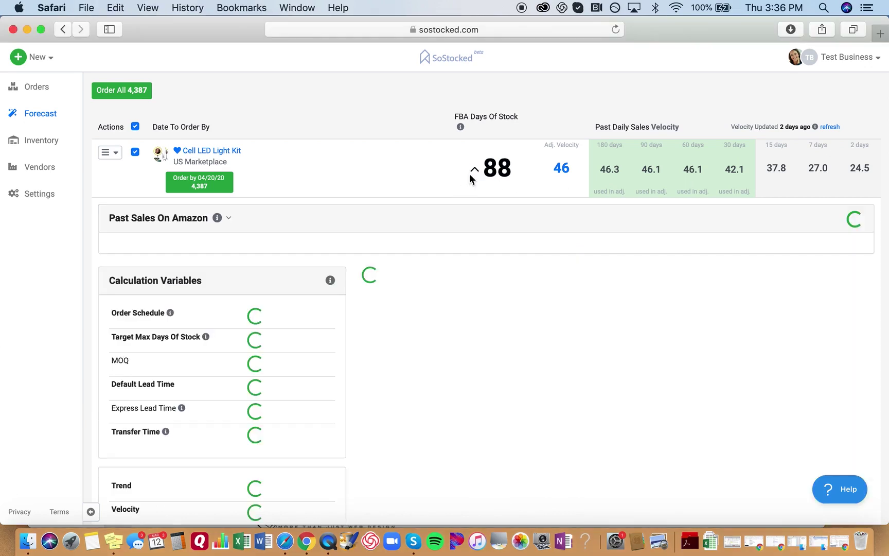
pyautogui.moveTo(292, 309)
pyautogui.scroll(-5, 293, 309)
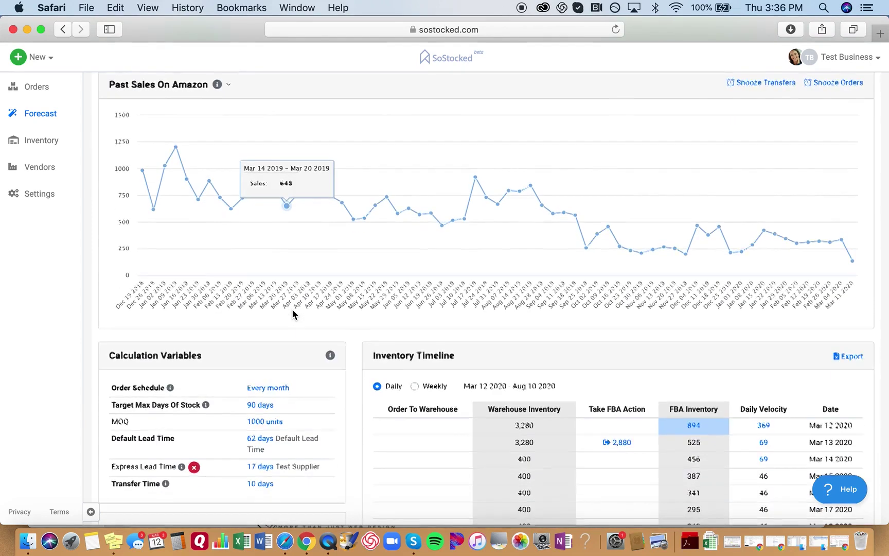
pyautogui.scroll(4, 292, 310)
pyautogui.scroll(-8, 292, 308)
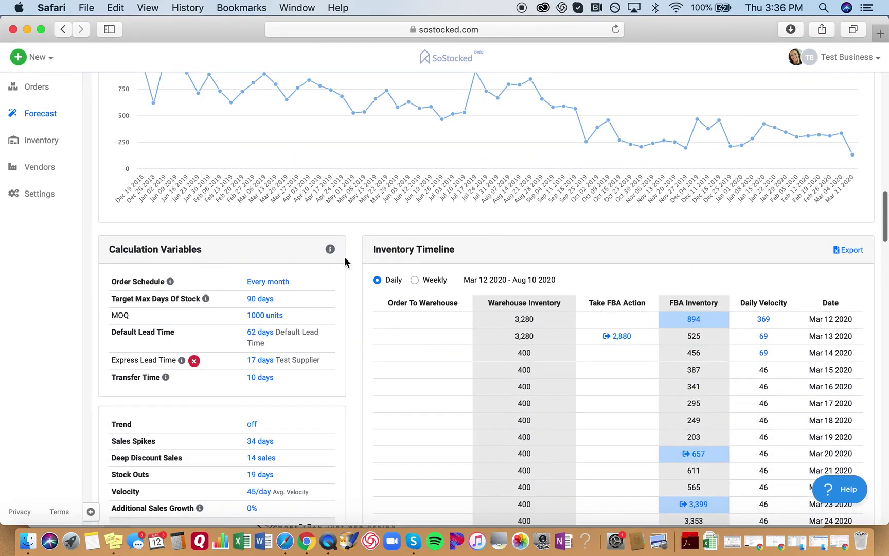
# Examine the Cell LED Light Kit's inventory timeline, including the daily velocity, FBA inventory and planned orders by date
pyautogui.scroll(-3, 508, 271)
pyautogui.scroll(-4, 508, 271)
pyautogui.scroll(4, 508, 270)
pyautogui.scroll(-1, 508, 270)
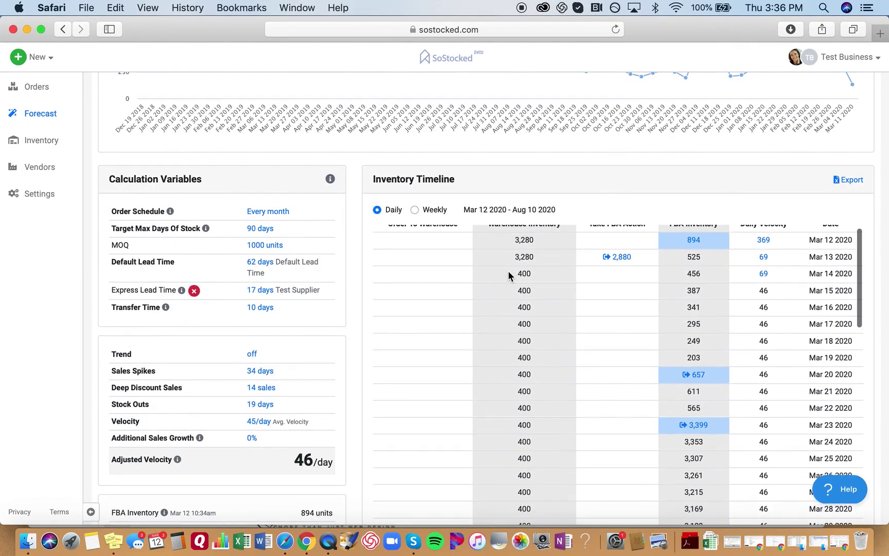
pyautogui.scroll(-3, 707, 398)
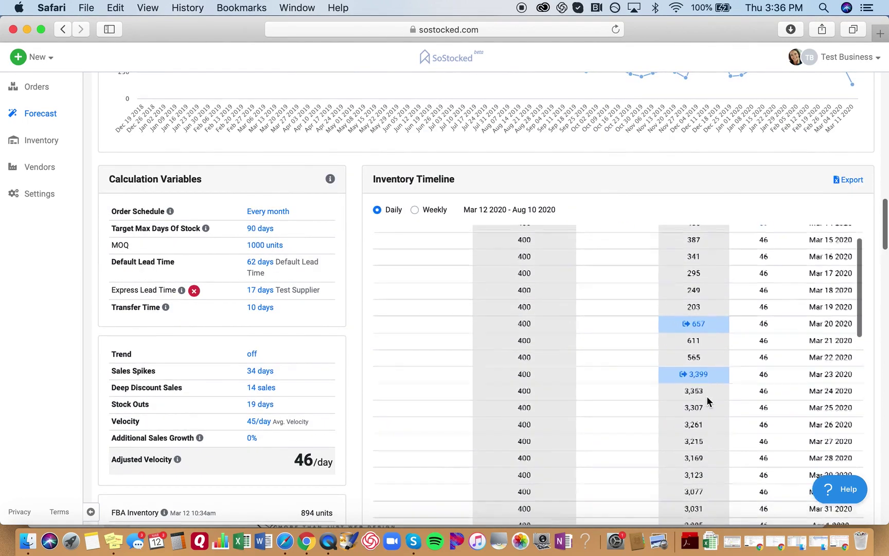
pyautogui.scroll(-4, 761, 385)
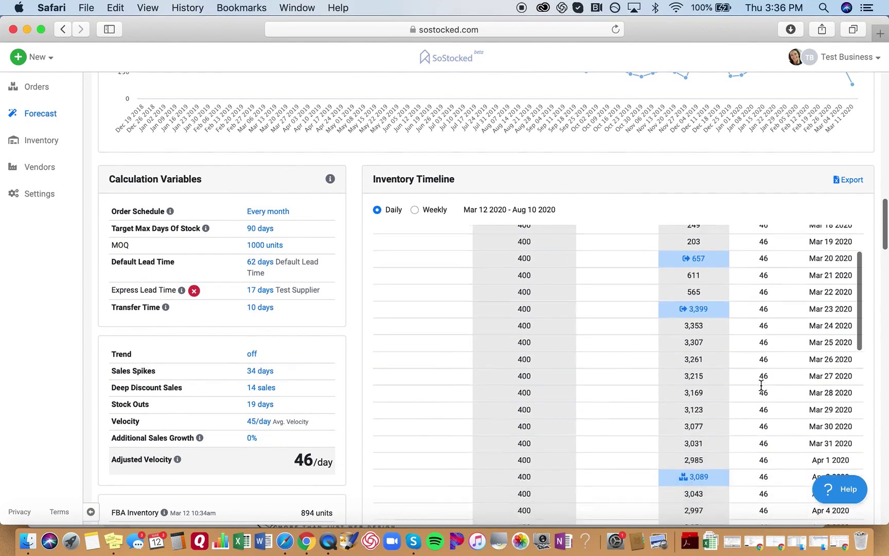
pyautogui.scroll(-2, 761, 385)
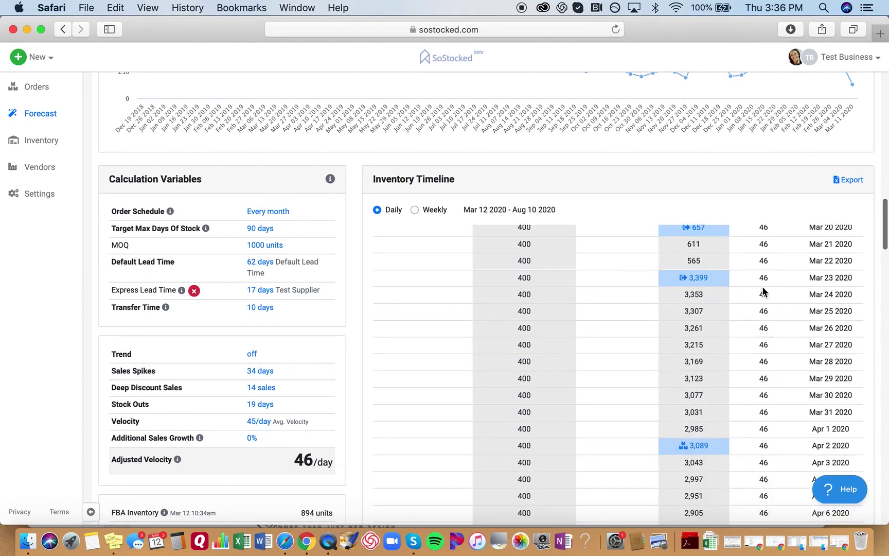
pyautogui.scroll(-3, 763, 292)
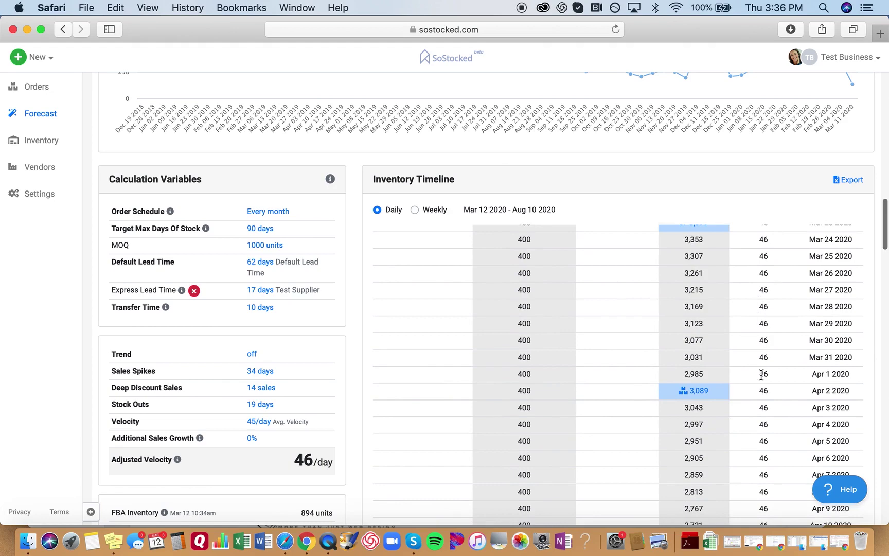
pyautogui.scroll(-12, 763, 371)
pyautogui.scroll(-6, 761, 375)
pyautogui.scroll(8, 763, 380)
pyautogui.scroll(3, 763, 379)
pyautogui.scroll(-2, 293, 301)
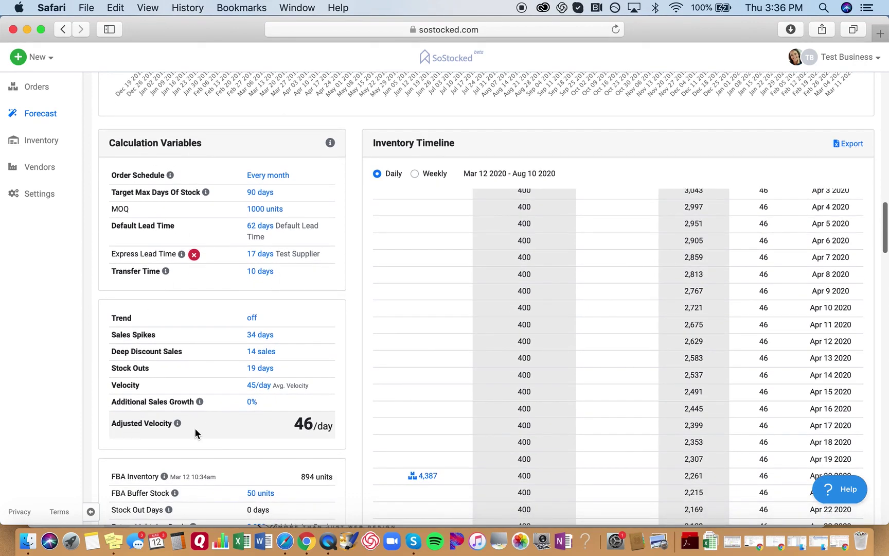
# Examine the Sales Spikes calculation variable and compare it with the peaks in the past sales chart
pyautogui.moveTo(112, 338); pyautogui.dragTo(164, 336)
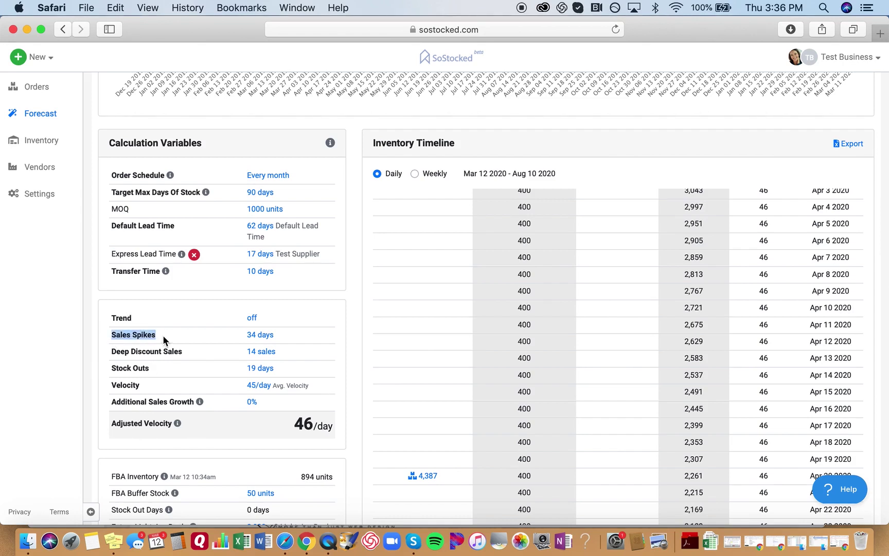
pyautogui.click(201, 335)
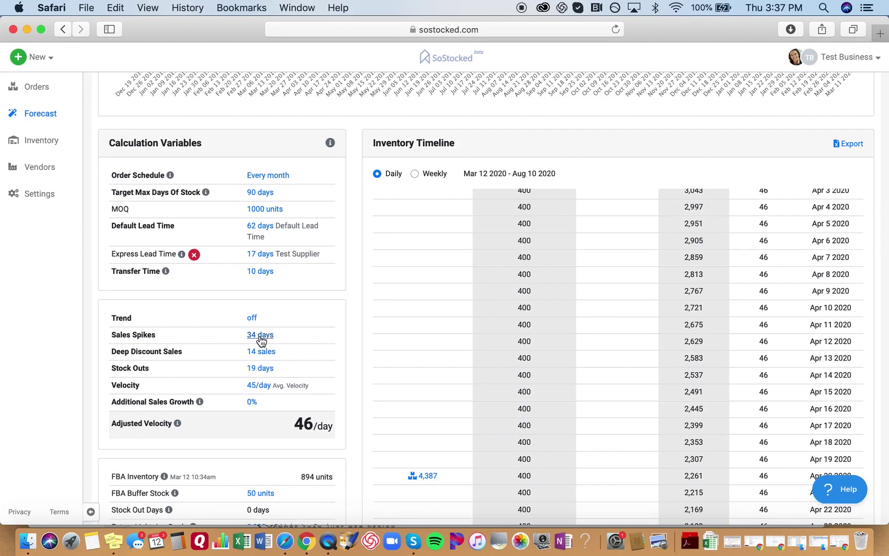
pyautogui.scroll(10, 321, 311)
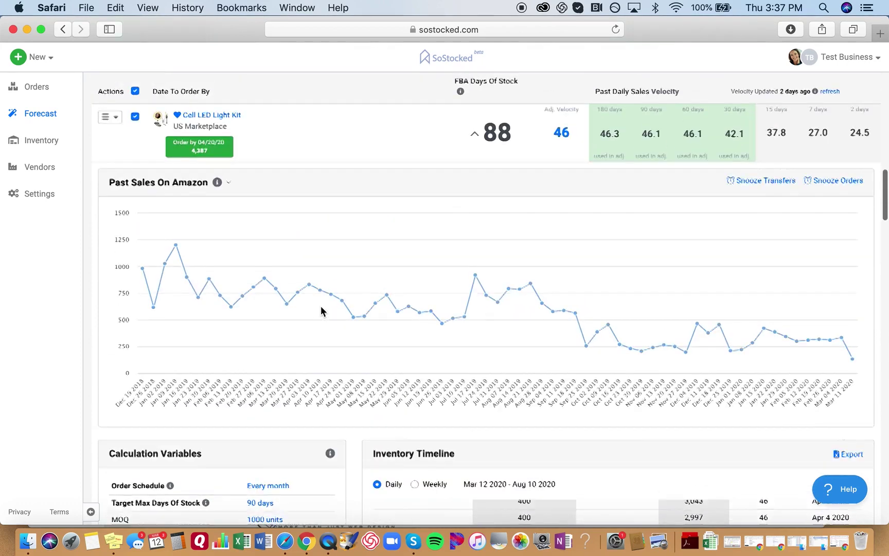
pyautogui.scroll(-7, 320, 311)
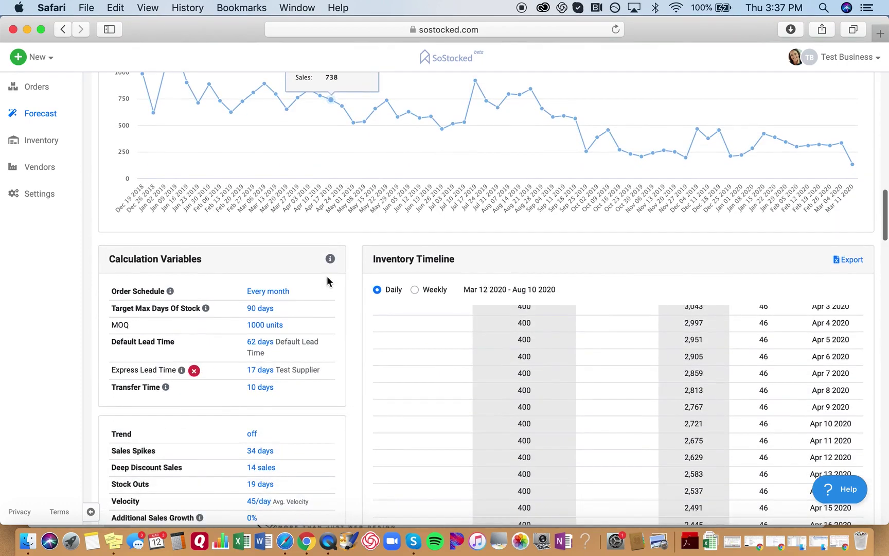
pyautogui.scroll(-2, 357, 322)
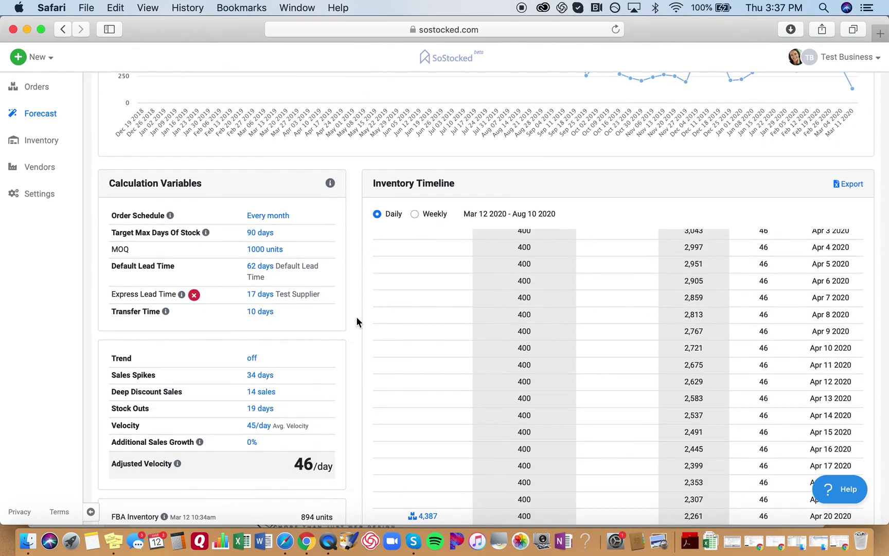
pyautogui.scroll(-1, 357, 323)
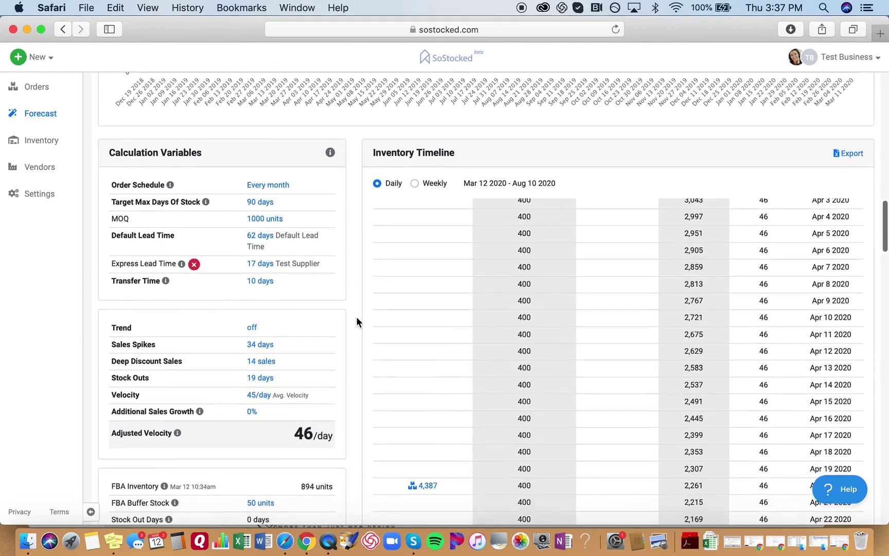
pyautogui.scroll(8, 357, 322)
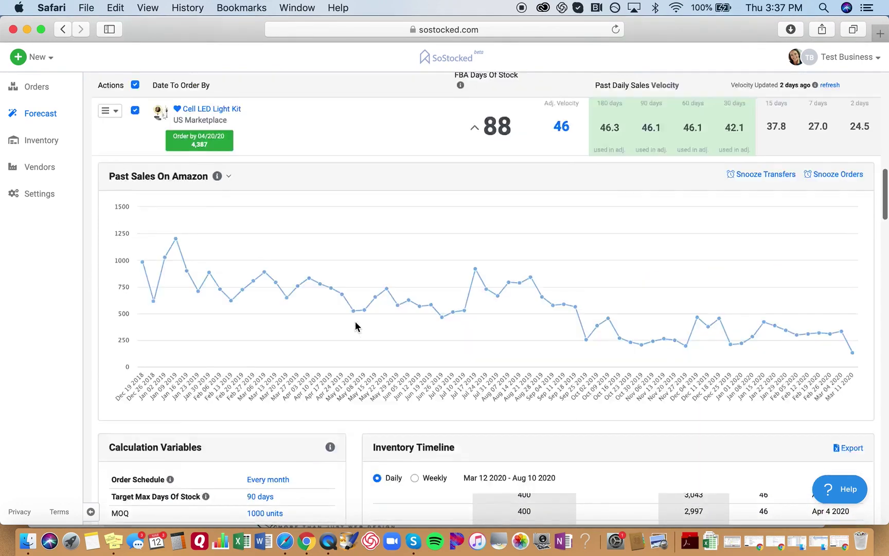
pyautogui.scroll(-6, 356, 325)
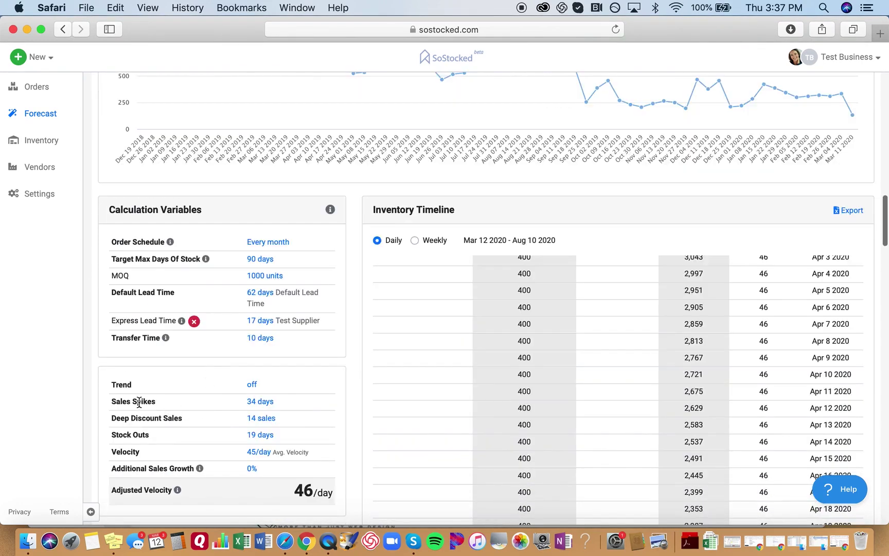
# Review the Cell LED Light Kit's sales spikes and include the data of all listed dates in the forecast
pyautogui.click(261, 405)
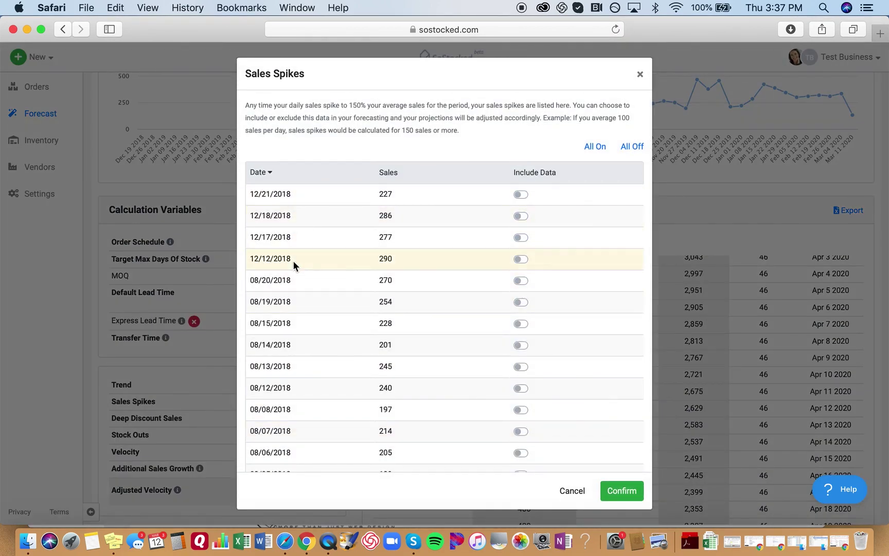
pyautogui.scroll(-2, 407, 259)
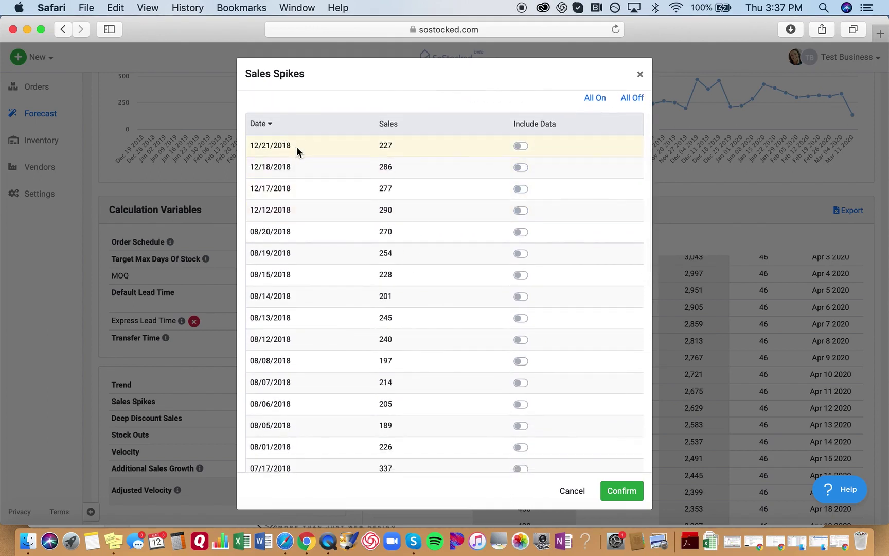
pyautogui.scroll(1, 295, 192)
pyautogui.scroll(-6, 294, 192)
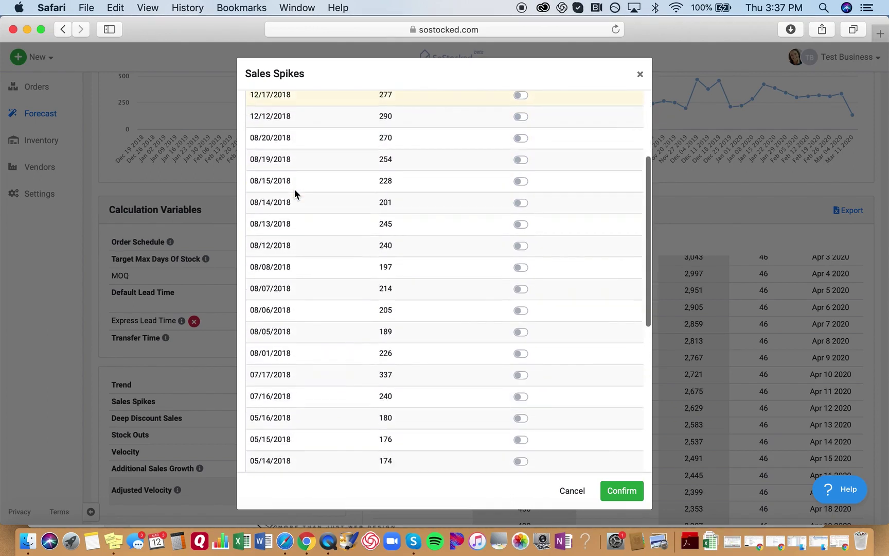
pyautogui.scroll(-10, 295, 192)
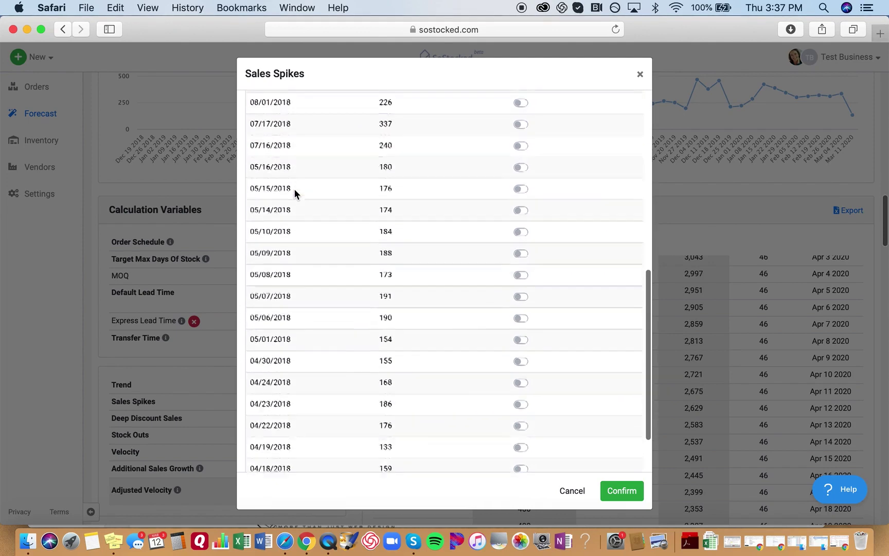
pyautogui.scroll(15, 294, 193)
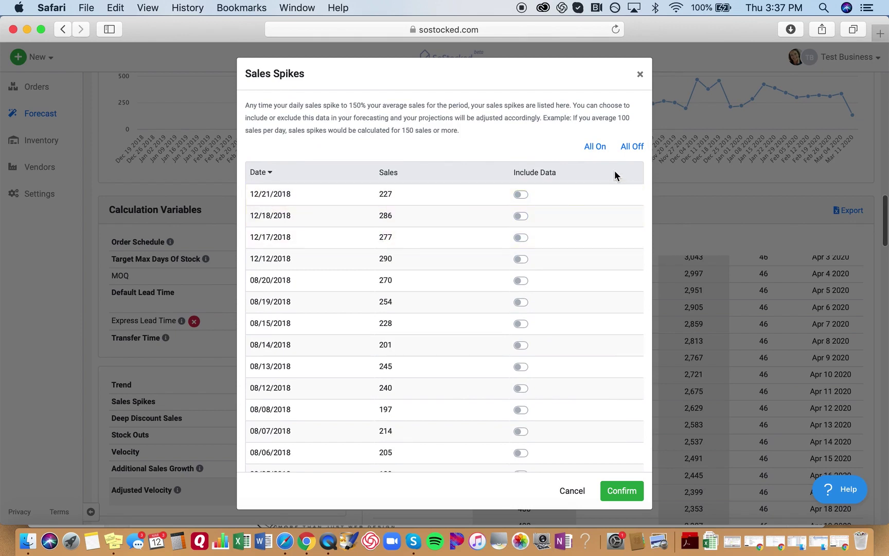
pyautogui.click(595, 147)
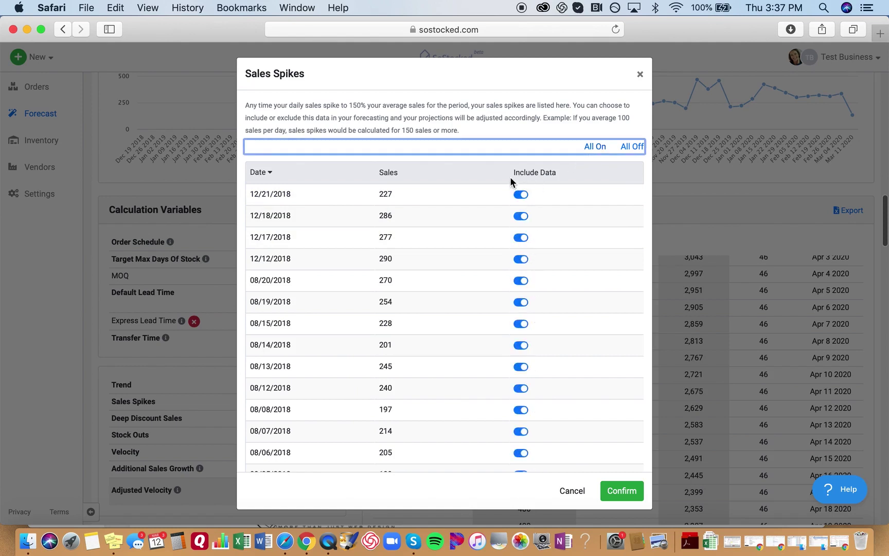
pyautogui.moveTo(550, 172); pyautogui.dragTo(498, 177)
pyautogui.click(556, 172)
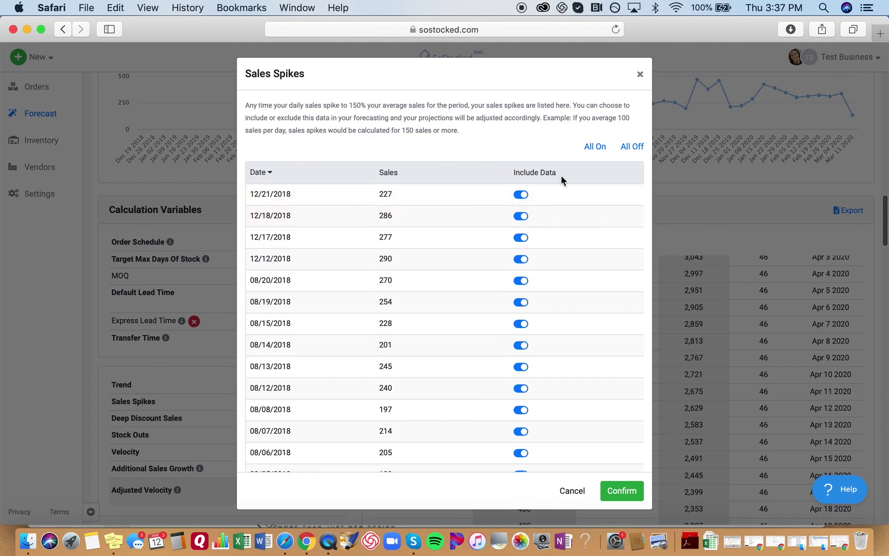
pyautogui.moveTo(561, 175); pyautogui.dragTo(508, 176)
pyautogui.click(537, 173)
pyautogui.click(630, 497)
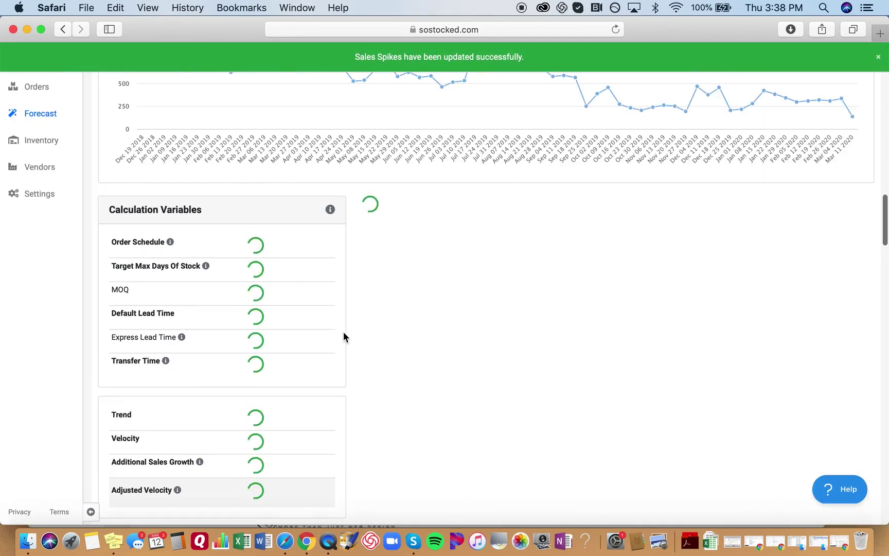
# Reload the forecast page, dismiss the inventory warning and reopen the Cell LED Light Kit's forecast details
pyautogui.scroll(5, 344, 333)
pyautogui.scroll(1, 343, 337)
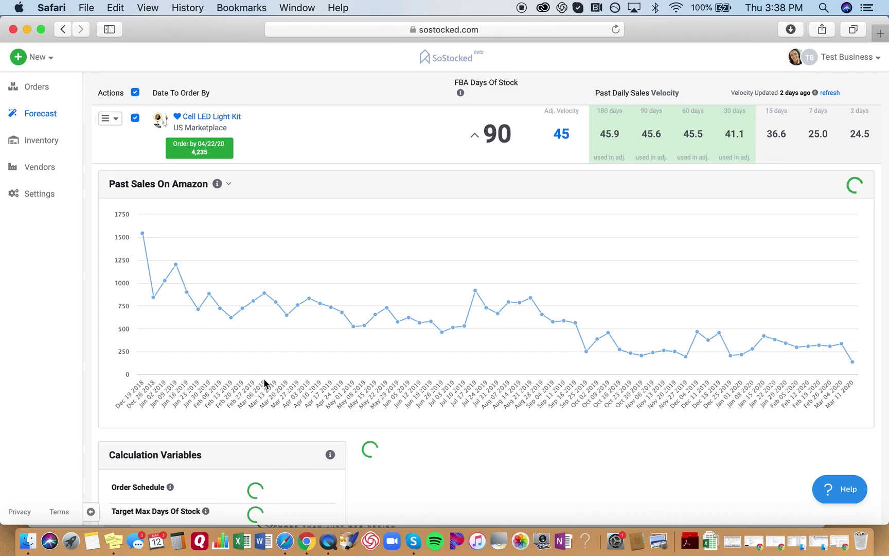
pyautogui.click(616, 29)
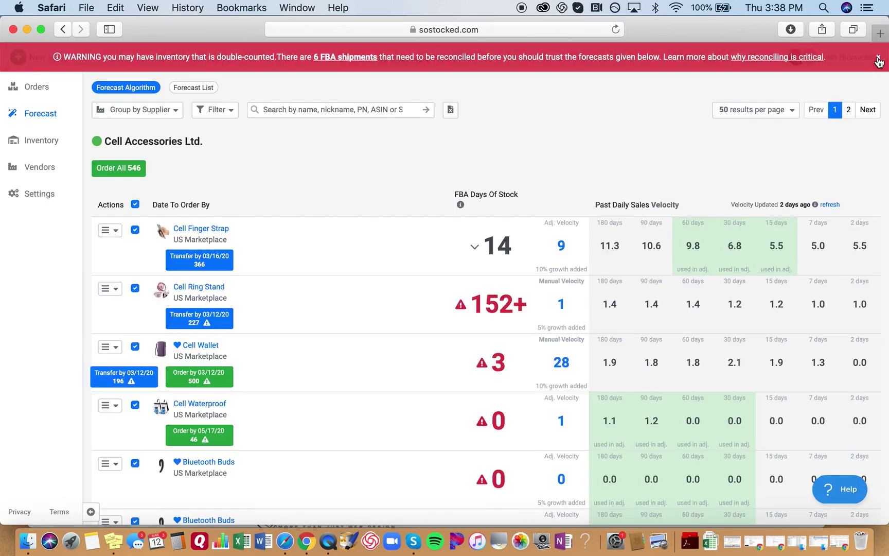
pyautogui.click(878, 58)
pyautogui.scroll(-10, 426, 260)
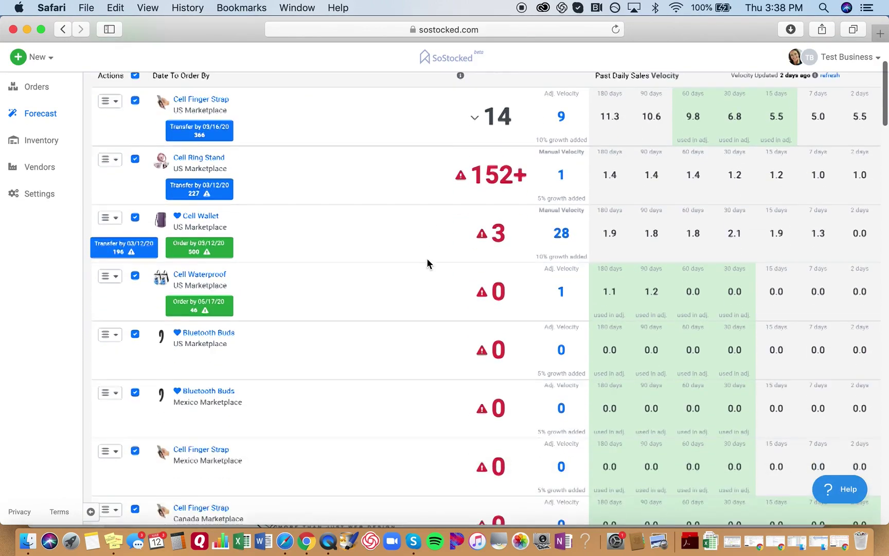
pyautogui.scroll(-12, 427, 263)
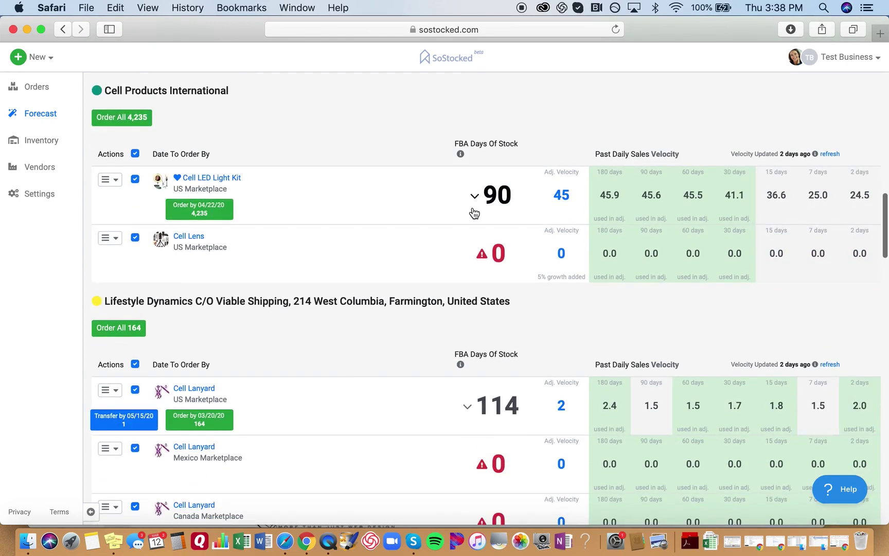
pyautogui.click(475, 198)
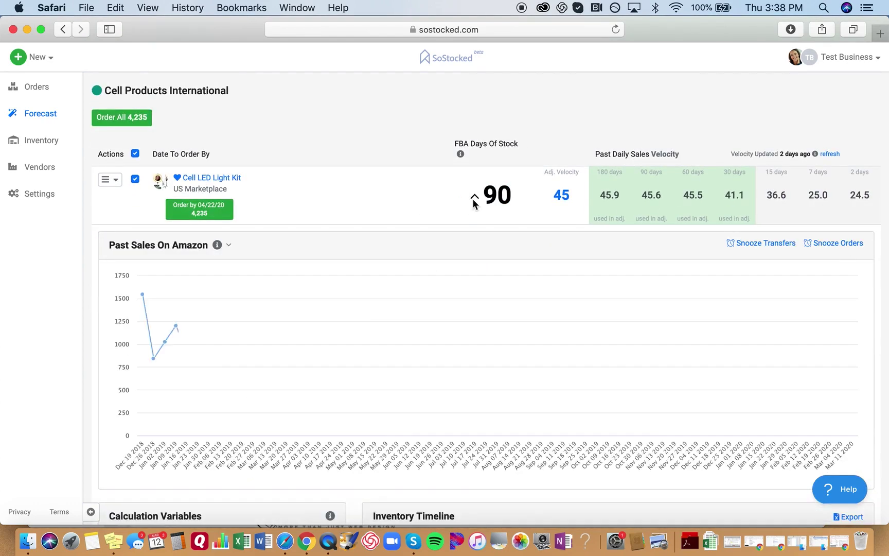
# Review the Cell LED Light Kit's past sales chart and calculation variables, and read the explanation of its Sales Spikes
pyautogui.scroll(-5, 474, 204)
pyautogui.scroll(-3, 463, 206)
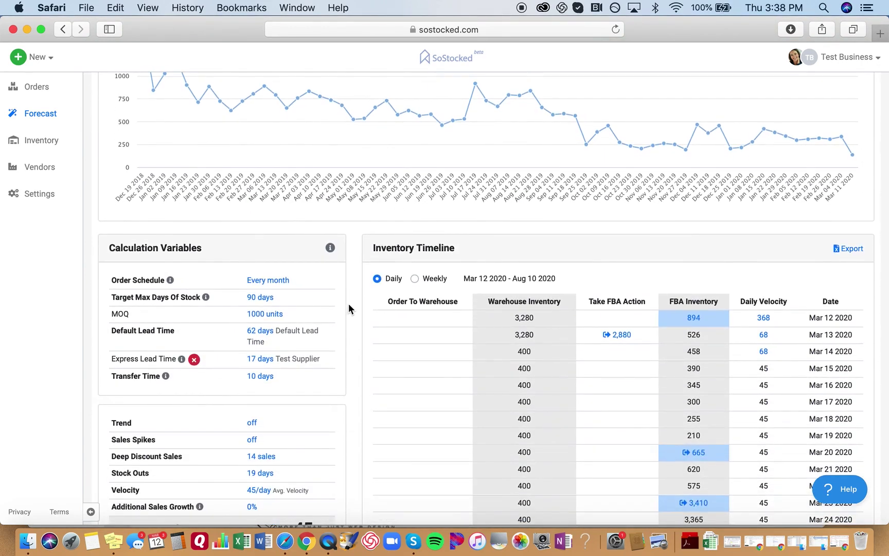
pyautogui.scroll(10, 348, 309)
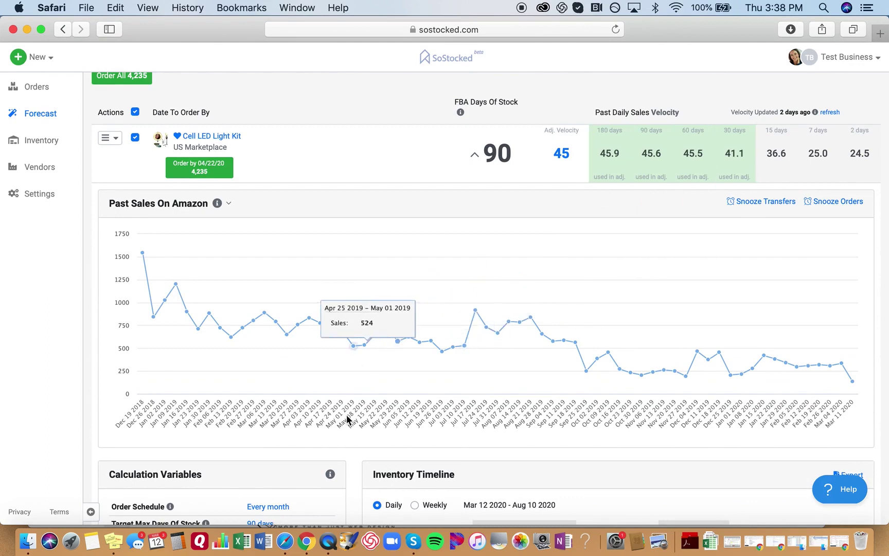
pyautogui.scroll(-12, 347, 419)
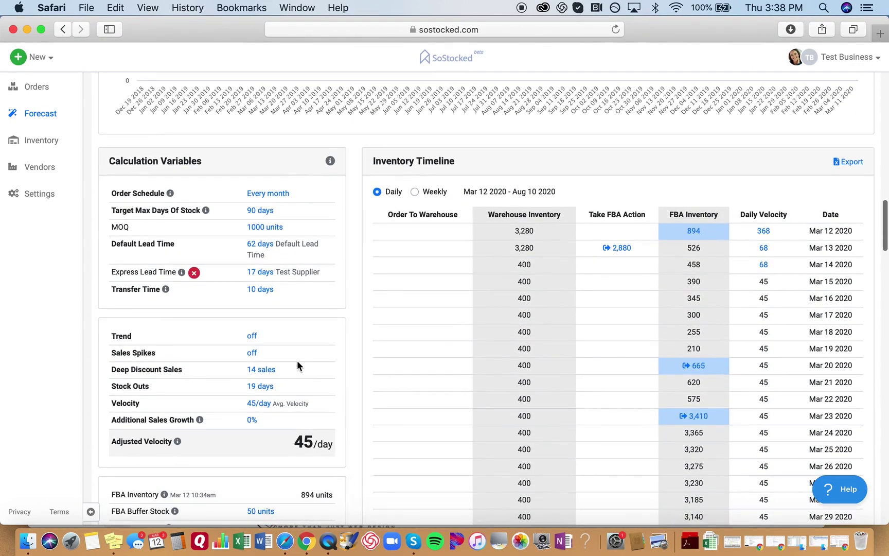
pyautogui.click(252, 354)
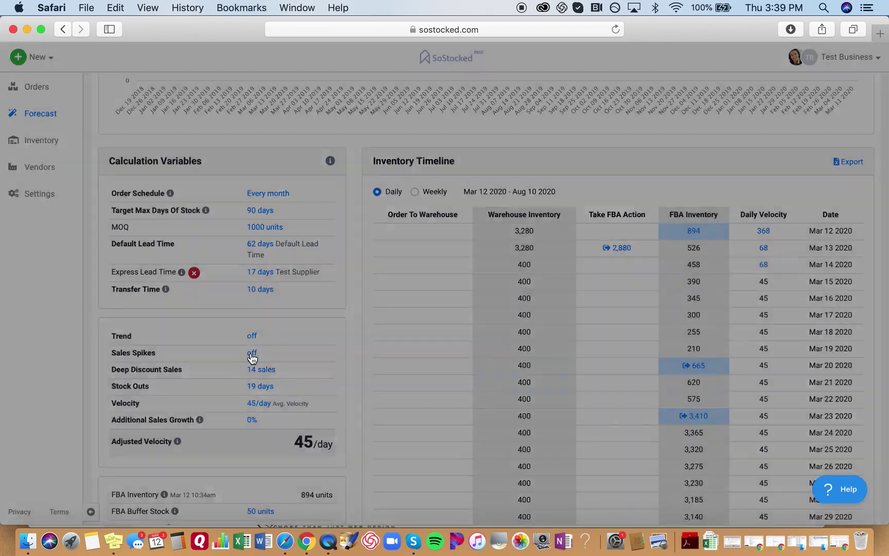
pyautogui.moveTo(469, 139); pyautogui.dragTo(349, 133)
pyautogui.click(349, 134)
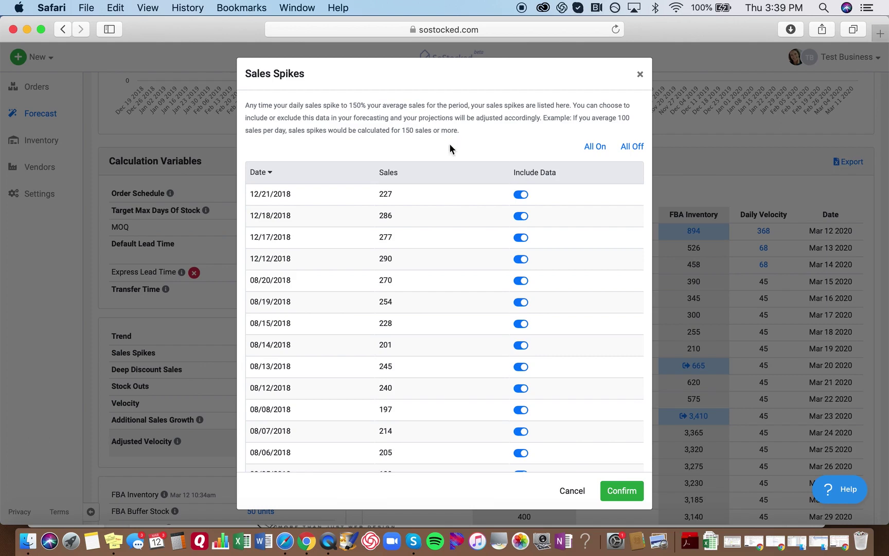
# Examine the December 2018 dates in the sales spikes list and compare their daily sales
pyautogui.moveTo(387, 261); pyautogui.dragTo(371, 195)
pyautogui.click(404, 260)
pyautogui.scroll(-1, 343, 281)
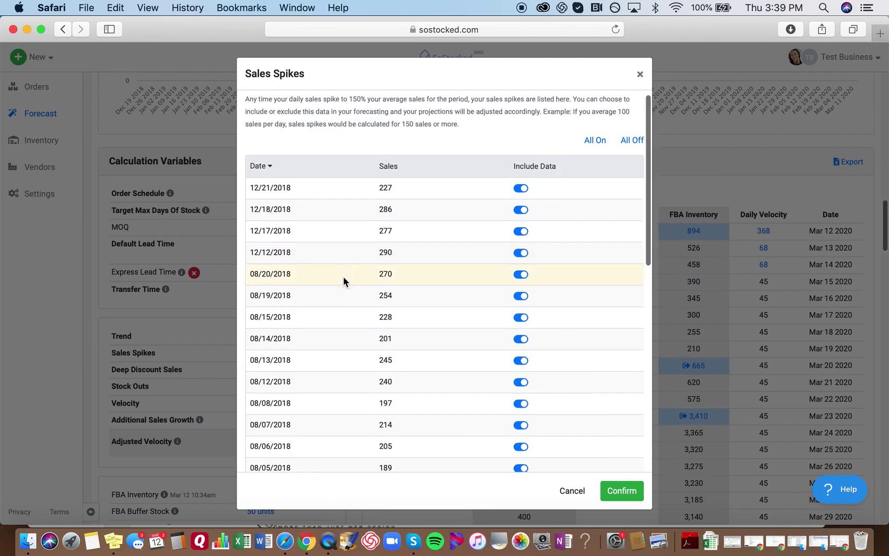
pyautogui.scroll(-2, 343, 276)
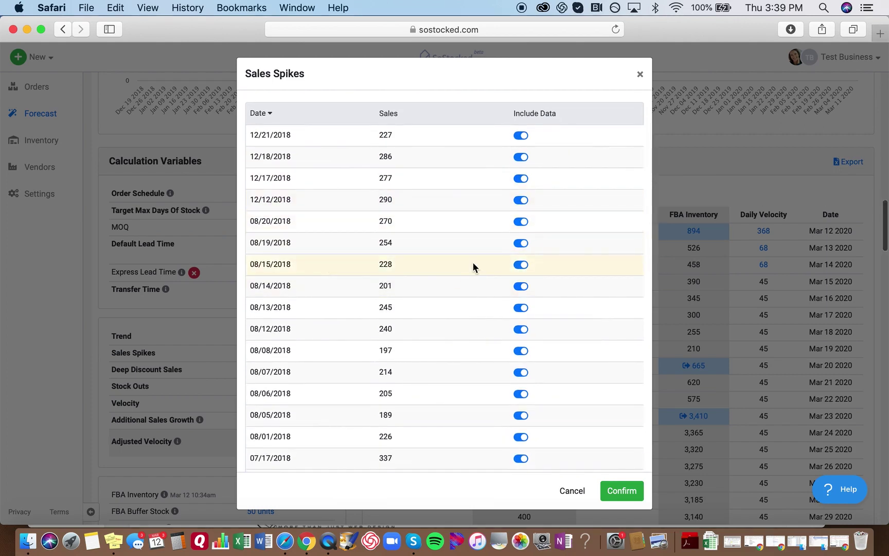
pyautogui.scroll(-1, 472, 262)
pyautogui.scroll(2, 472, 262)
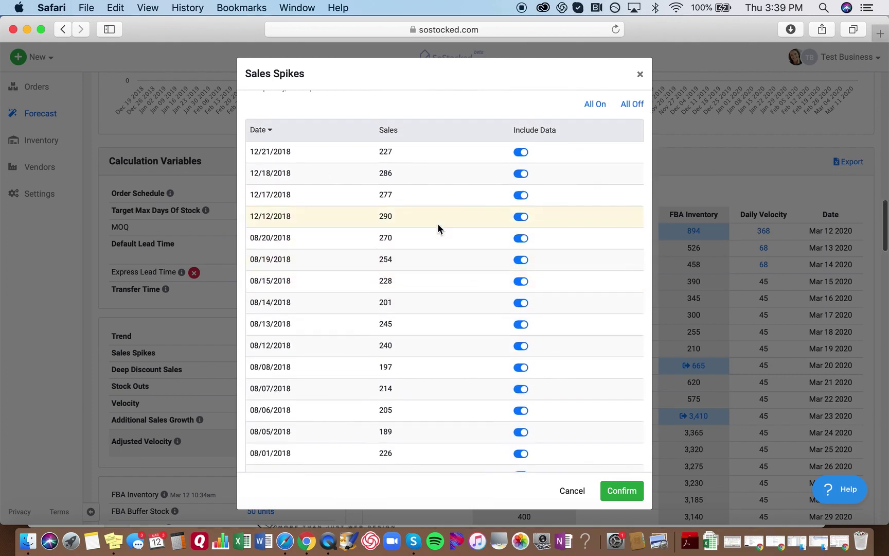
pyautogui.moveTo(407, 218); pyautogui.dragTo(376, 148)
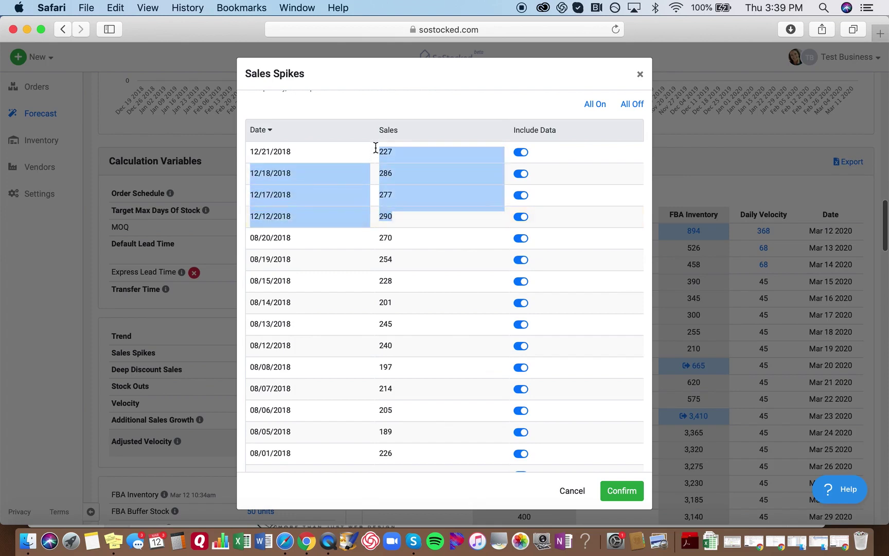
pyautogui.click(397, 223)
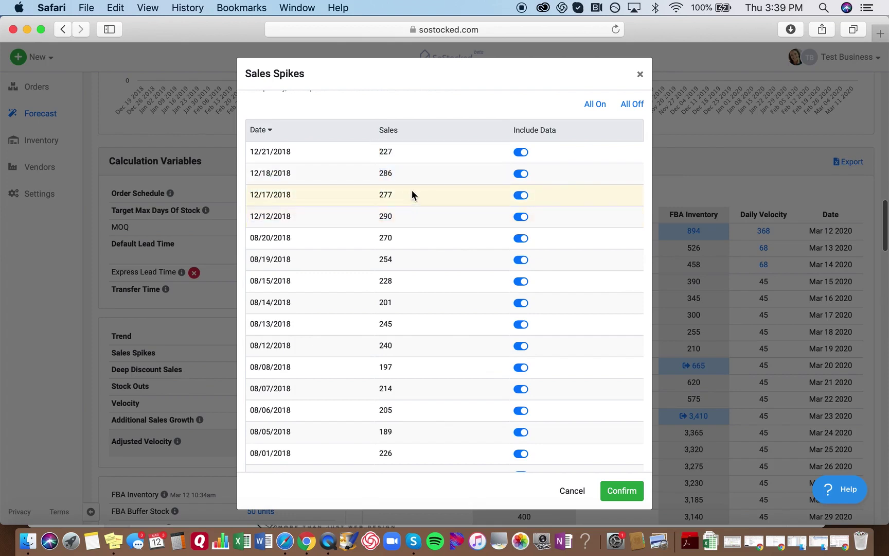
pyautogui.moveTo(402, 190); pyautogui.dragTo(368, 151)
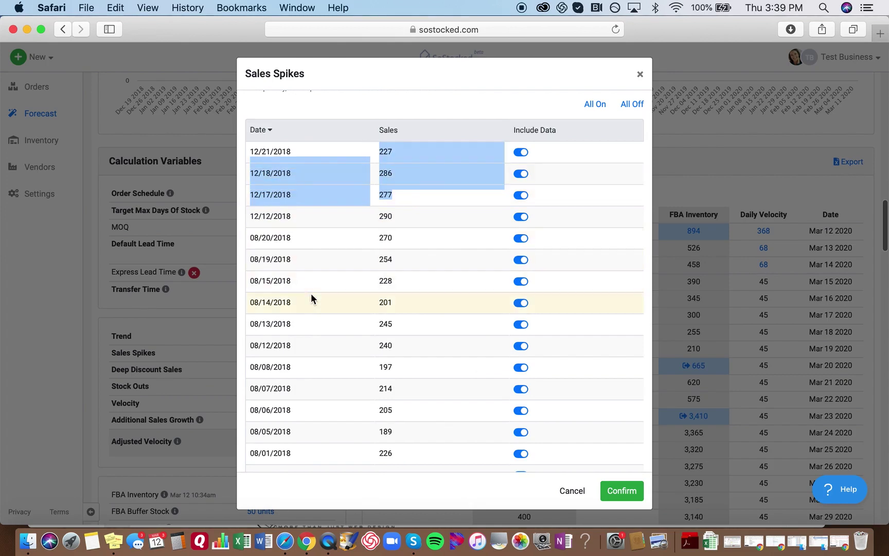
# Examine the August and July 2018 dates in the sales spikes list, and close it without changes
pyautogui.moveTo(385, 282)
pyautogui.mouseDown()
pyautogui.moveTo(399, 280)
pyautogui.moveTo(407, 317)
pyautogui.moveTo(371, 290)
pyautogui.moveTo(374, 282)
pyautogui.mouseUp()
pyautogui.click(400, 346)
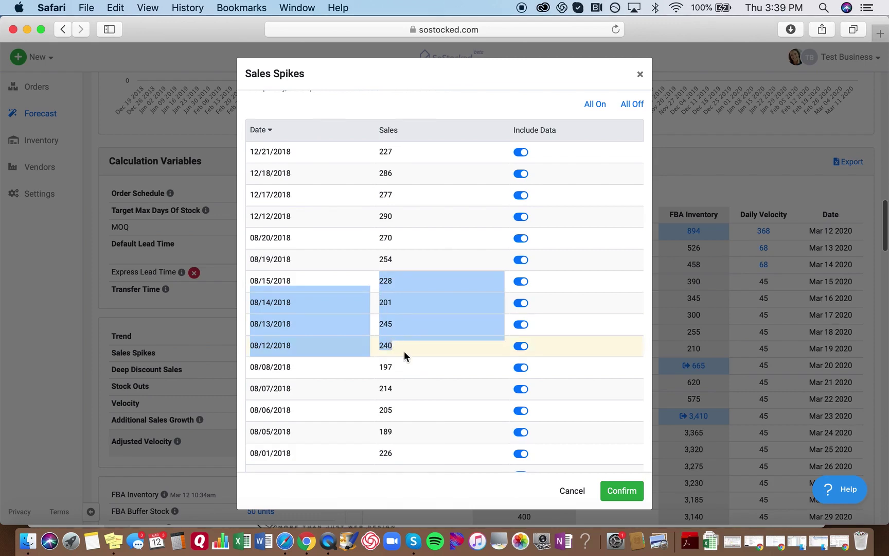
pyautogui.moveTo(403, 436); pyautogui.dragTo(371, 367)
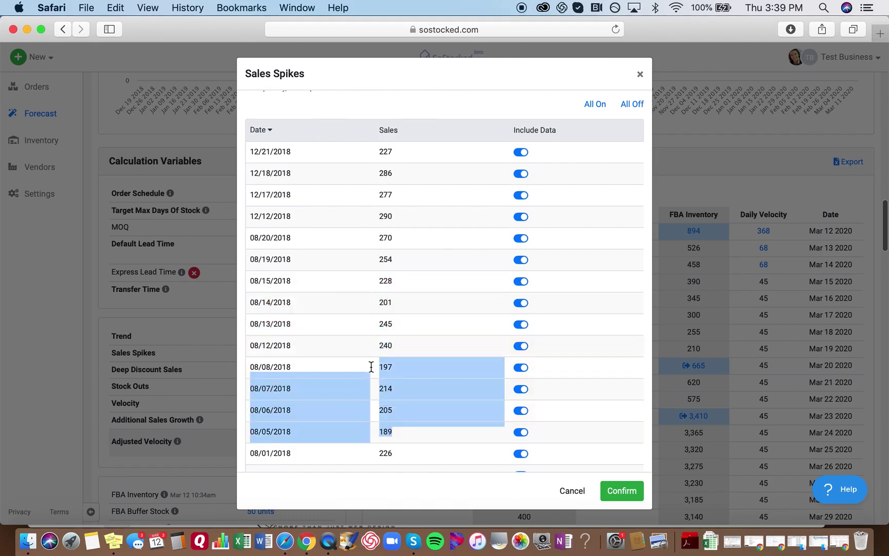
pyautogui.click(401, 419)
pyautogui.scroll(-1, 401, 421)
pyautogui.scroll(-4, 401, 418)
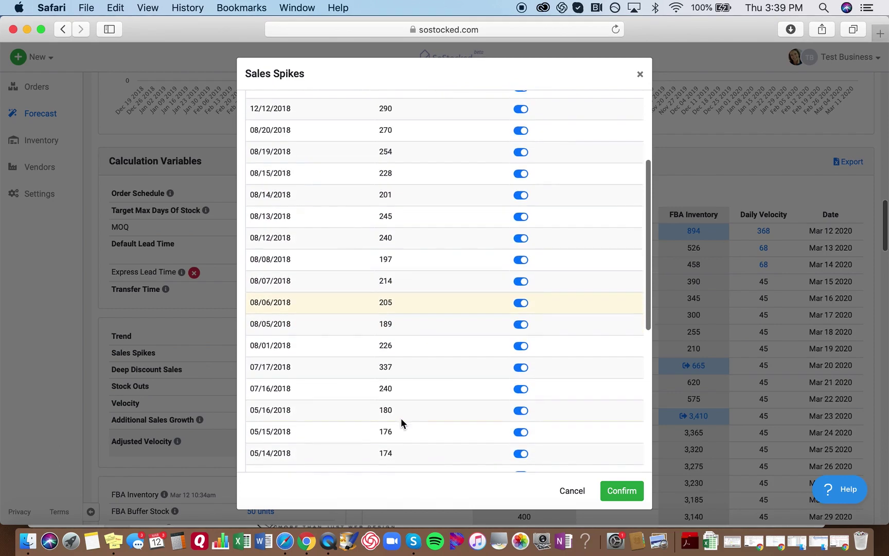
pyautogui.moveTo(375, 384); pyautogui.dragTo(373, 367)
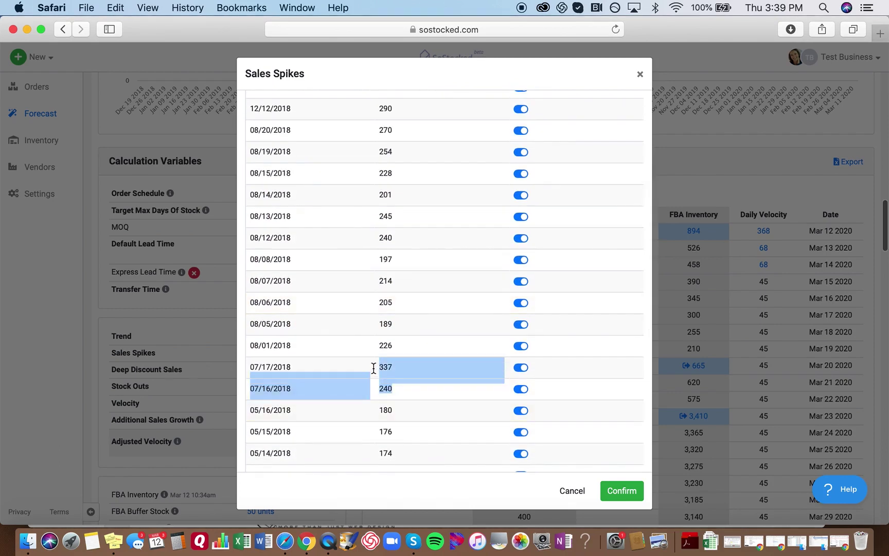
pyautogui.click(373, 369)
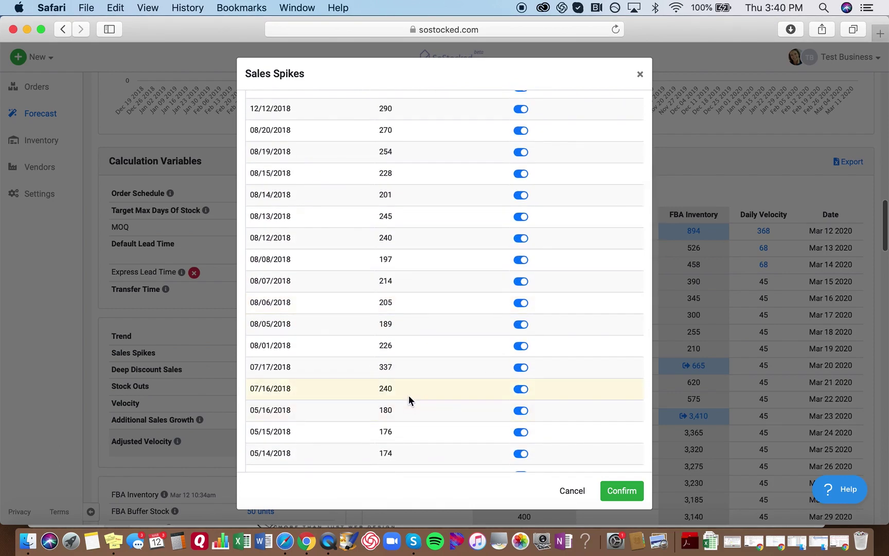
pyautogui.scroll(5, 407, 387)
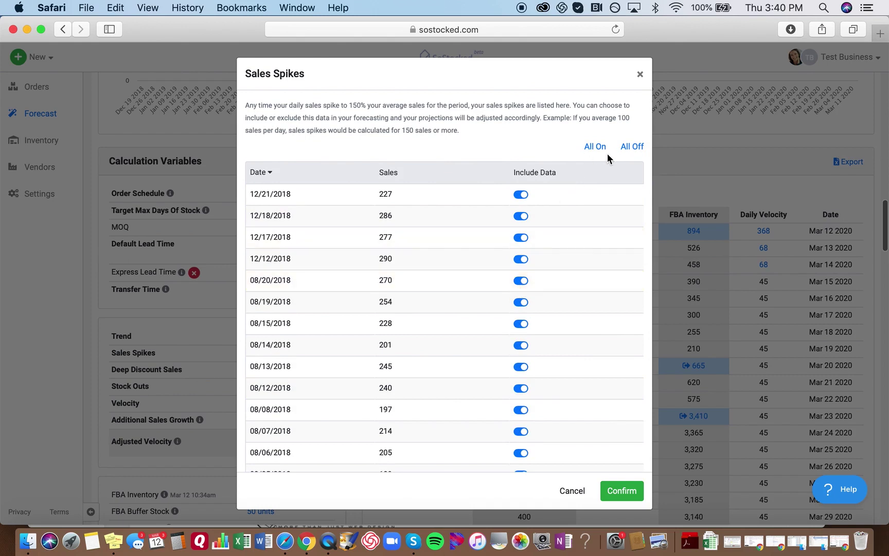
pyautogui.click(641, 74)
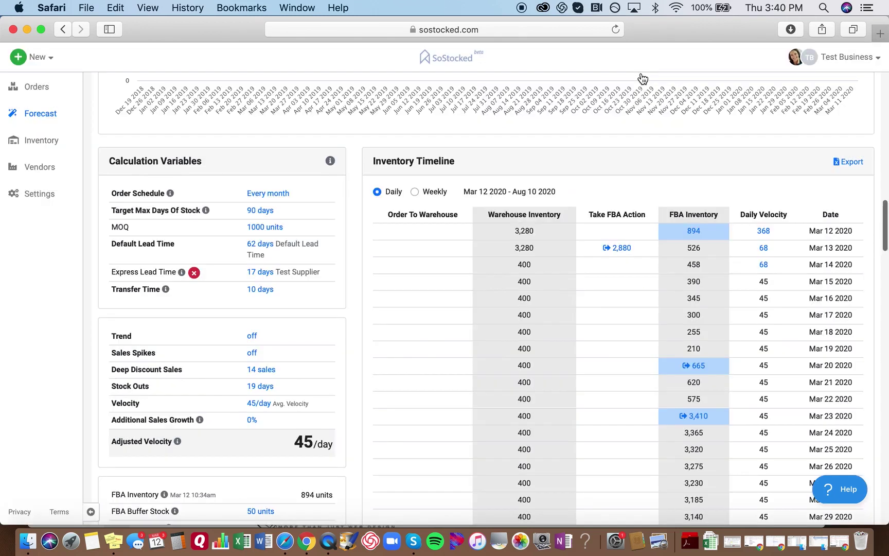
# Reopen the Cell LED Light Kit's sales spikes and exclude the data of 07/17/2018 and 07/16/2018 from the forecast
pyautogui.click(252, 354)
pyautogui.scroll(-5, 460, 355)
pyautogui.scroll(-10, 460, 354)
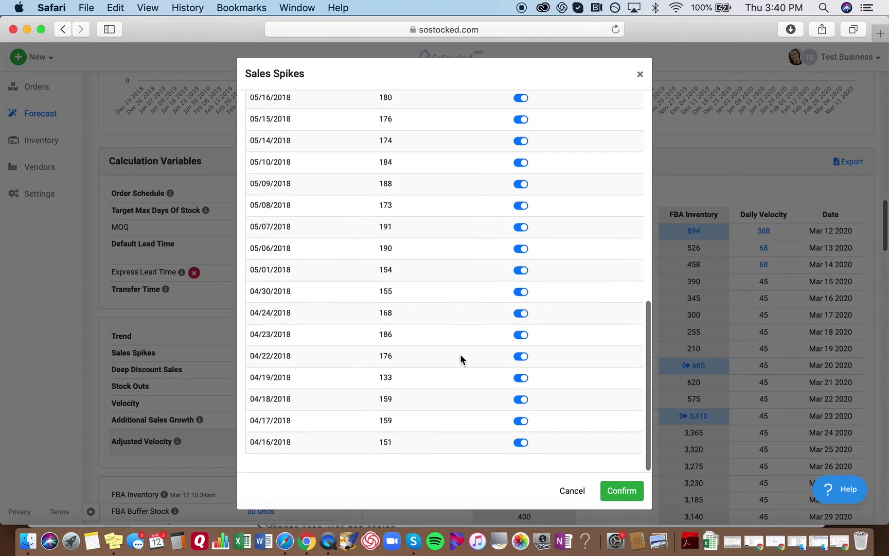
pyautogui.scroll(8, 336, 417)
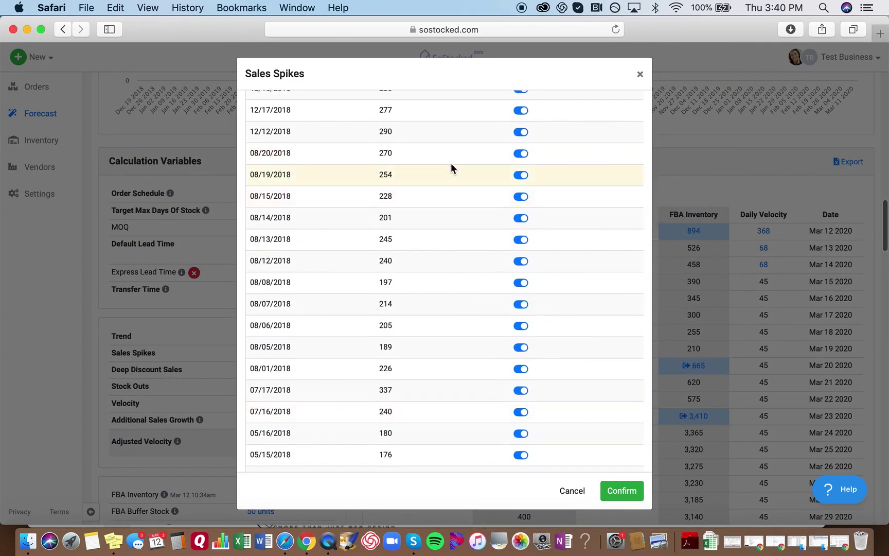
pyautogui.scroll(5, 451, 168)
pyautogui.moveTo(508, 172); pyautogui.dragTo(580, 172)
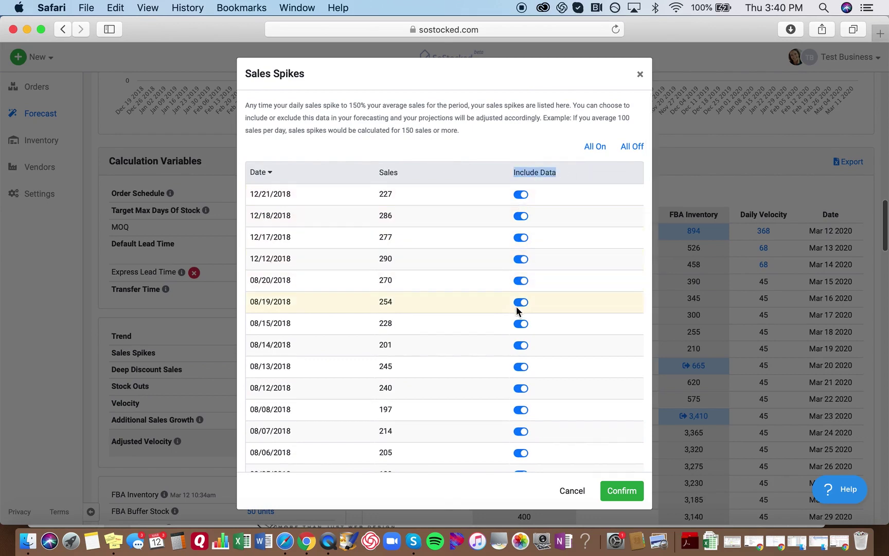
pyautogui.scroll(-10, 517, 309)
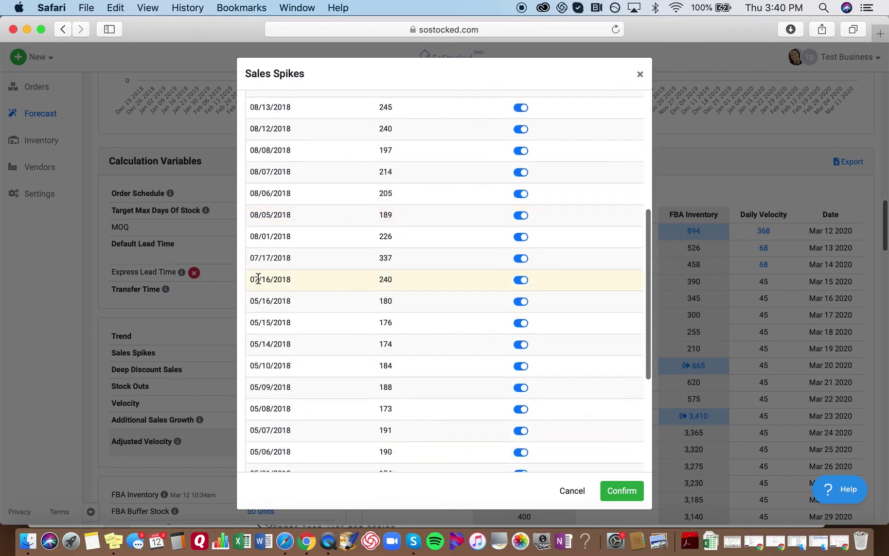
pyautogui.click(520, 260)
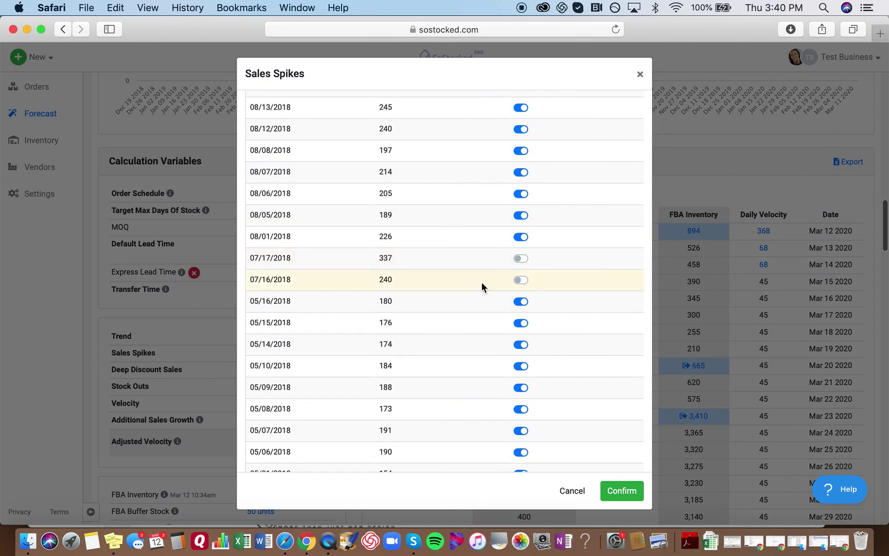
pyautogui.click(622, 492)
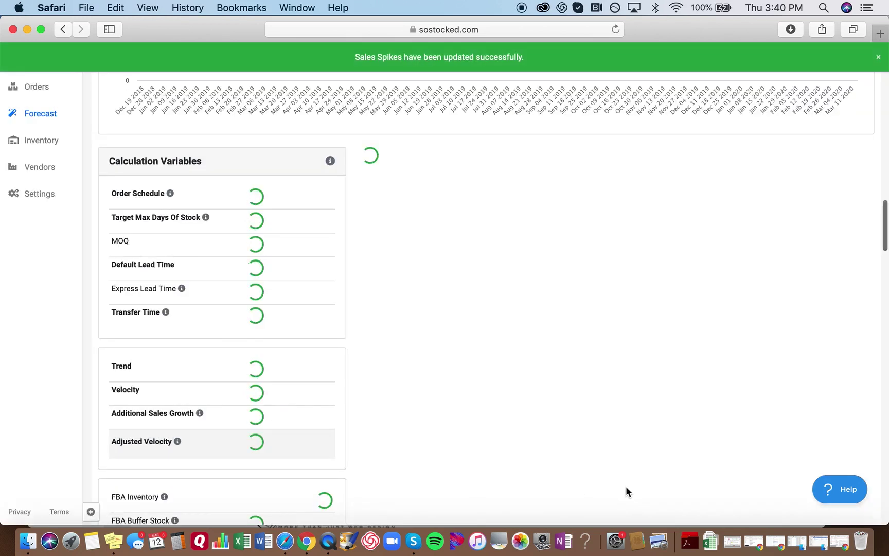
# Reload the forecast page, reopen the Cell LED Light Kit's forecast details and check its Sales Spikes and velocity variables
pyautogui.scroll(-5, 220, 361)
pyautogui.scroll(4, 221, 365)
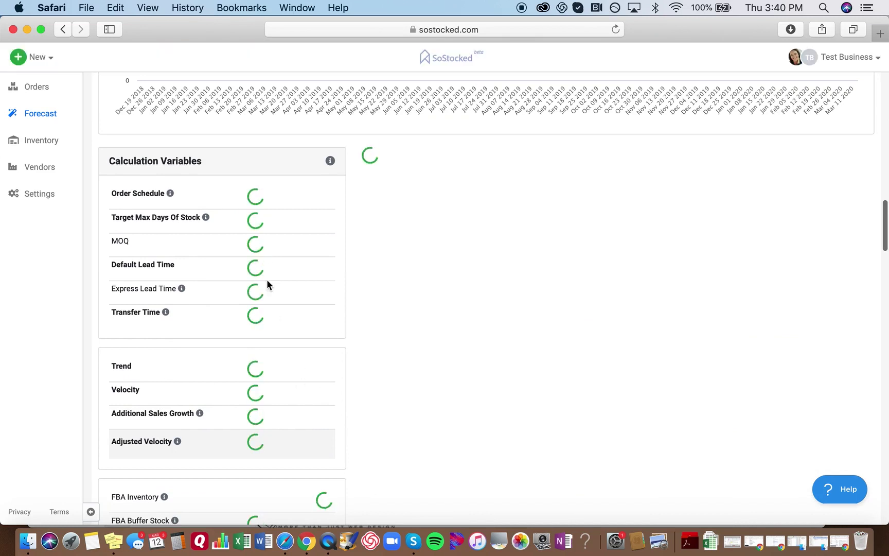
pyautogui.scroll(1, 255, 268)
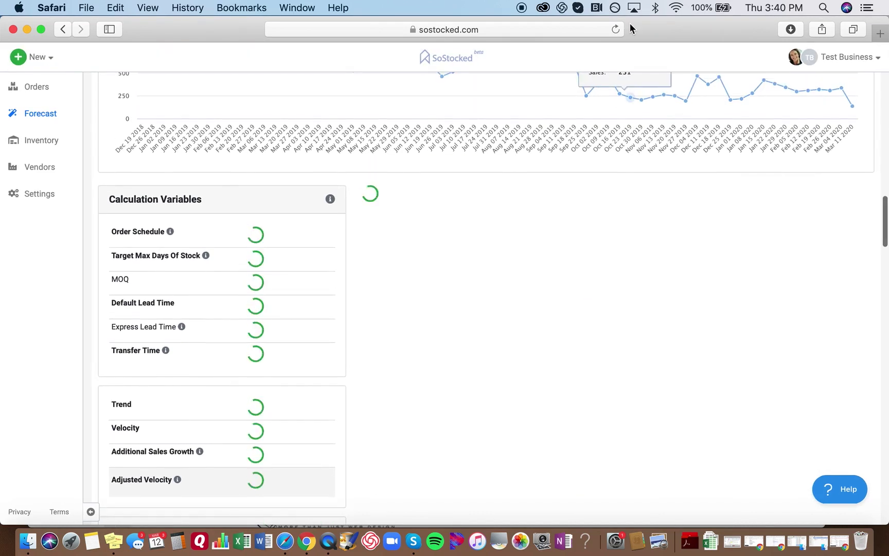
pyautogui.click(616, 30)
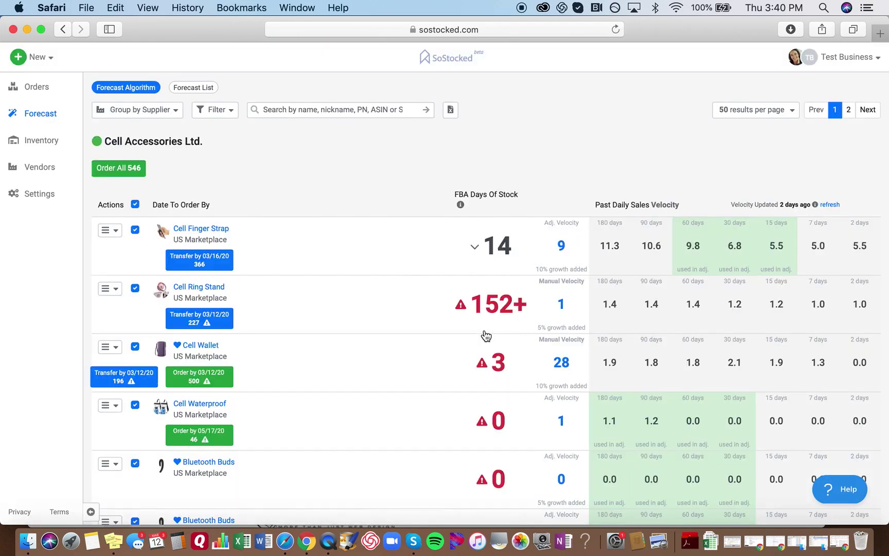
pyautogui.scroll(-8, 486, 336)
pyautogui.scroll(-12, 486, 336)
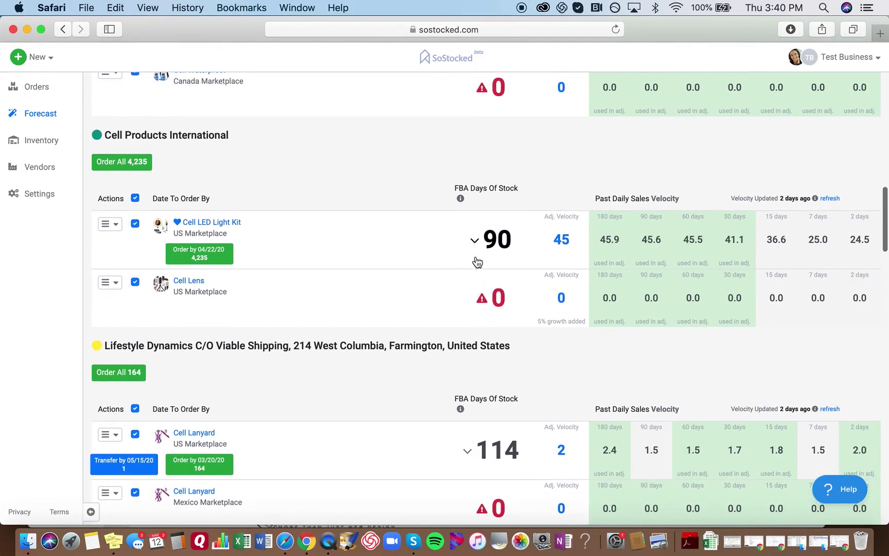
pyautogui.click(483, 251)
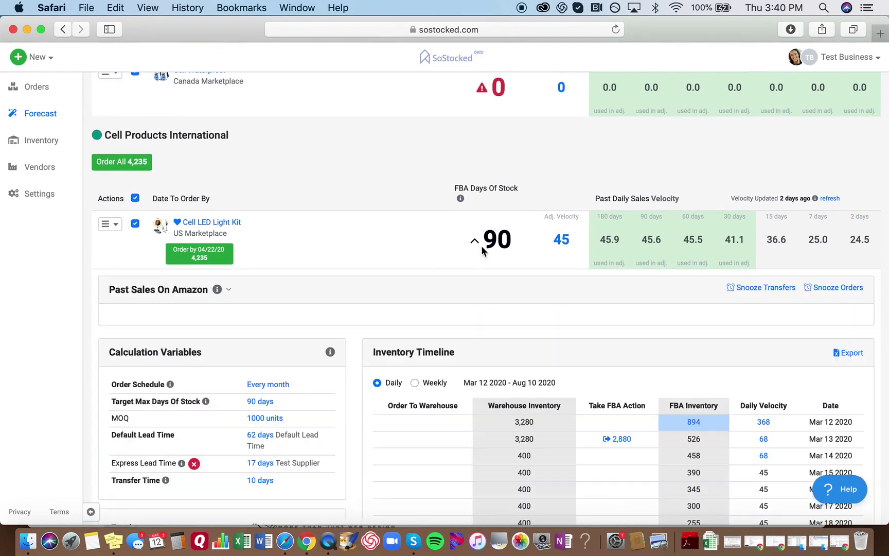
pyautogui.scroll(-15, 294, 352)
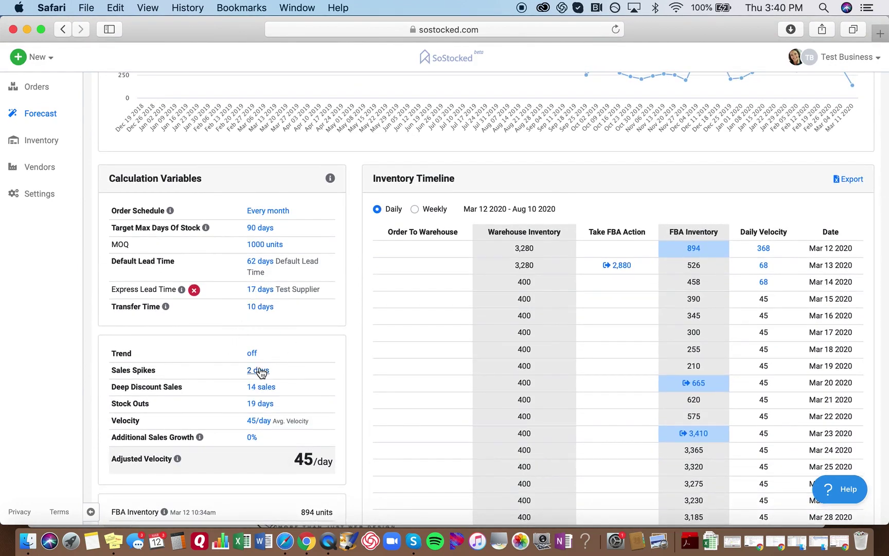
pyautogui.scroll(-2, 279, 377)
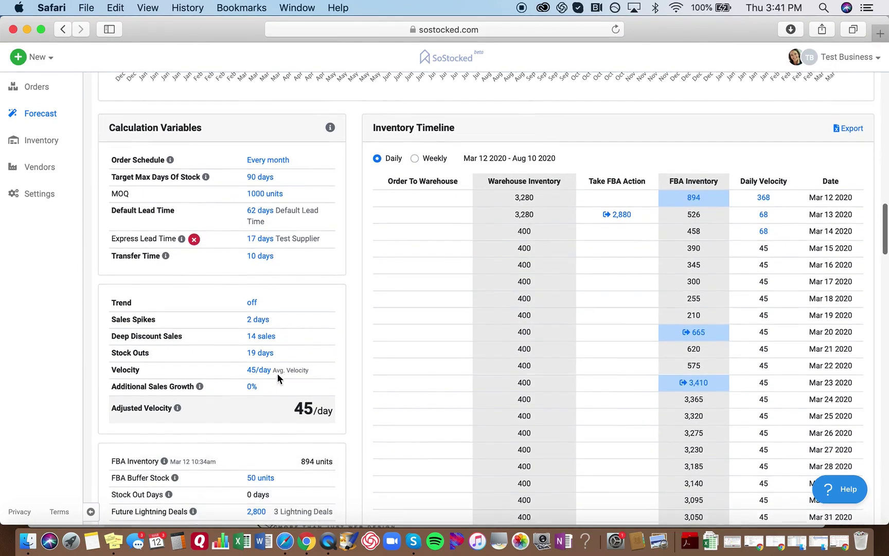
pyautogui.scroll(-1, 278, 378)
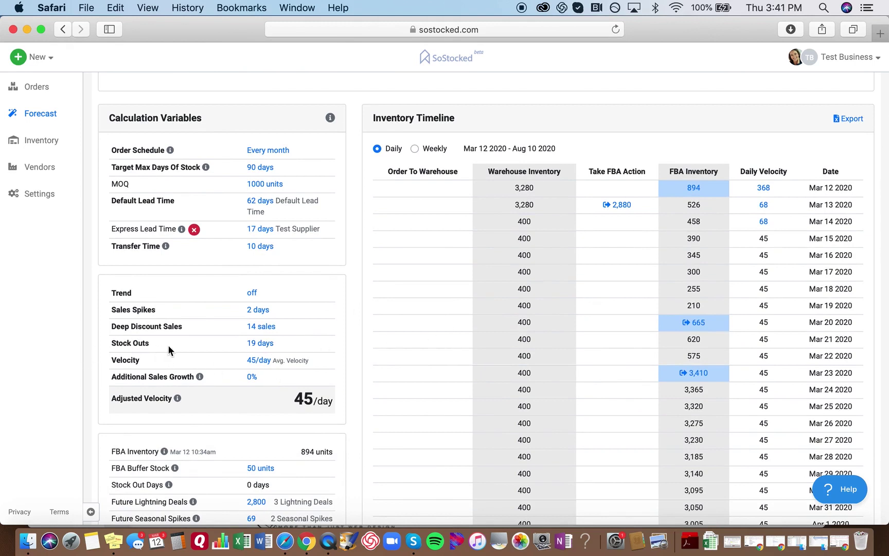
# Review the Cell LED Light Kit's listed stock-out dates, close the list without changes and return to the past sales chart
pyautogui.click(267, 344)
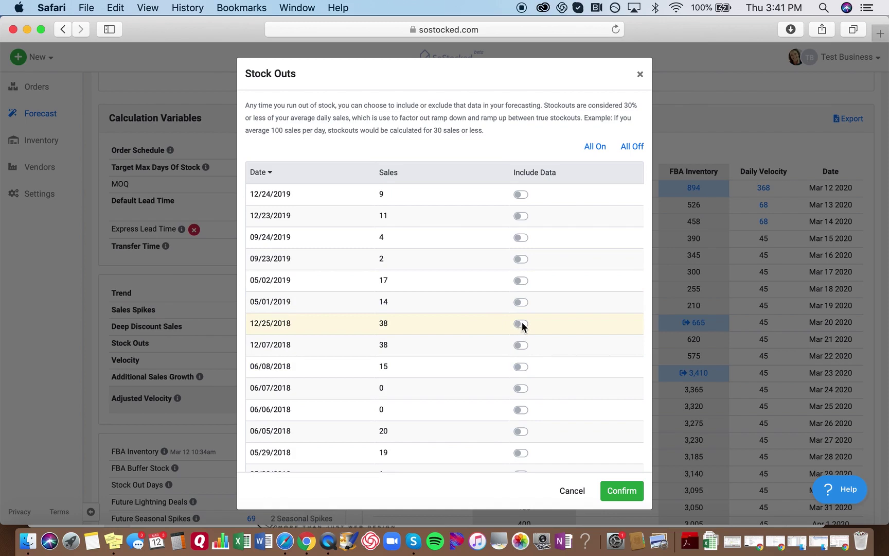
pyautogui.scroll(-5, 522, 321)
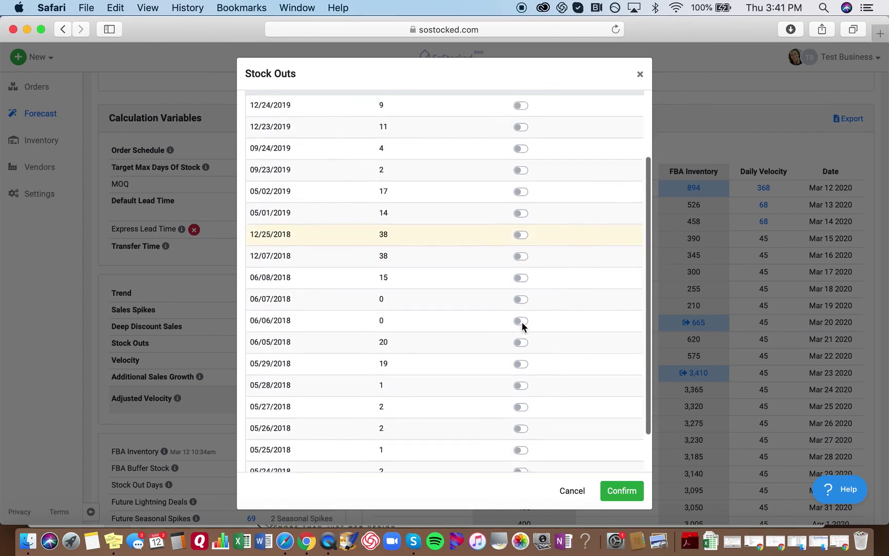
pyautogui.click(640, 74)
pyautogui.scroll(15, 173, 361)
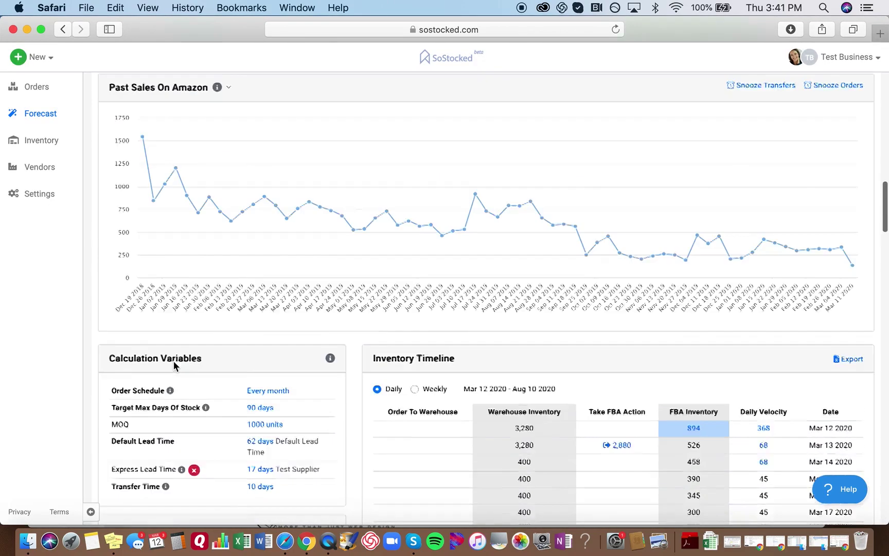
# Expand the forecast details of the Cell Battery BUNDLE in the US Marketplace and bring up its calculation variables
pyautogui.click(501, 376)
pyautogui.scroll(-10, 501, 376)
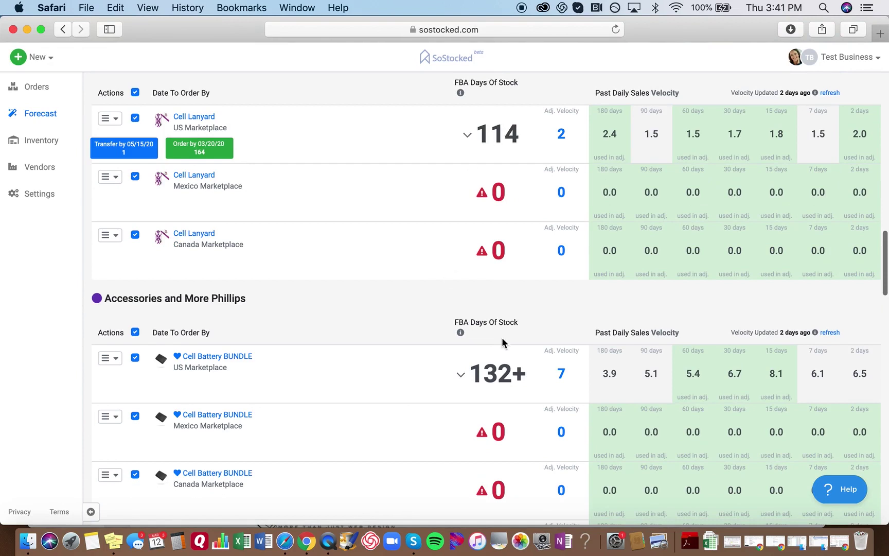
pyautogui.click(494, 387)
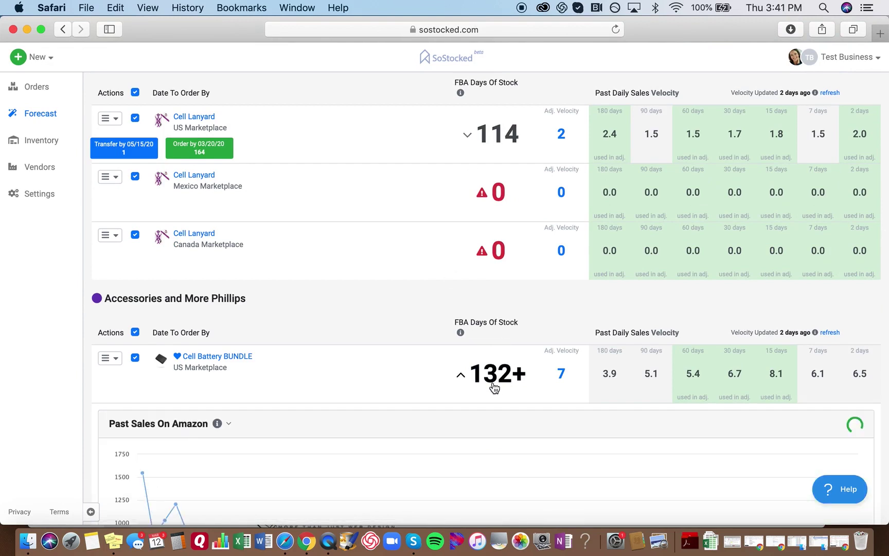
pyautogui.scroll(-10, 494, 388)
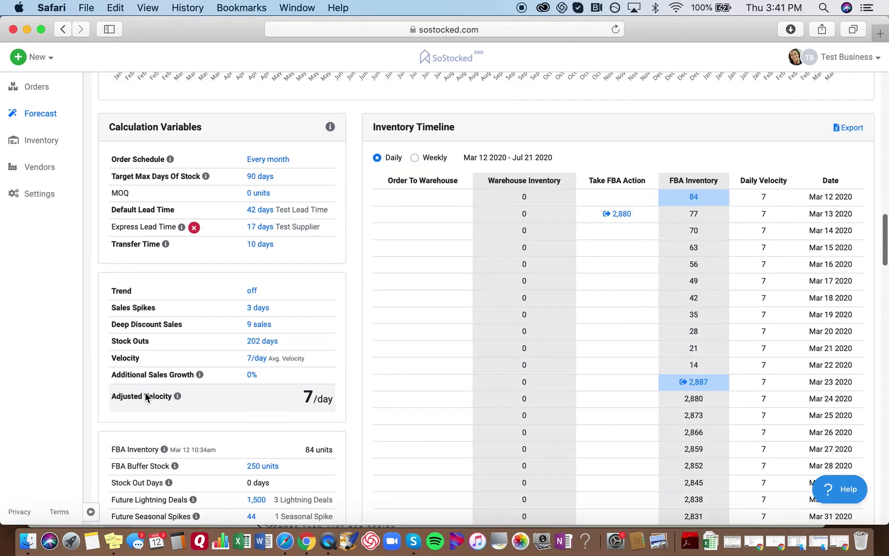
# Open the Cell Battery BUNDLE's stock-out list and examine its most recent dates, their sales and the explanation of how stock-outs are determined
pyautogui.click(266, 343)
pyautogui.scroll(-5, 396, 313)
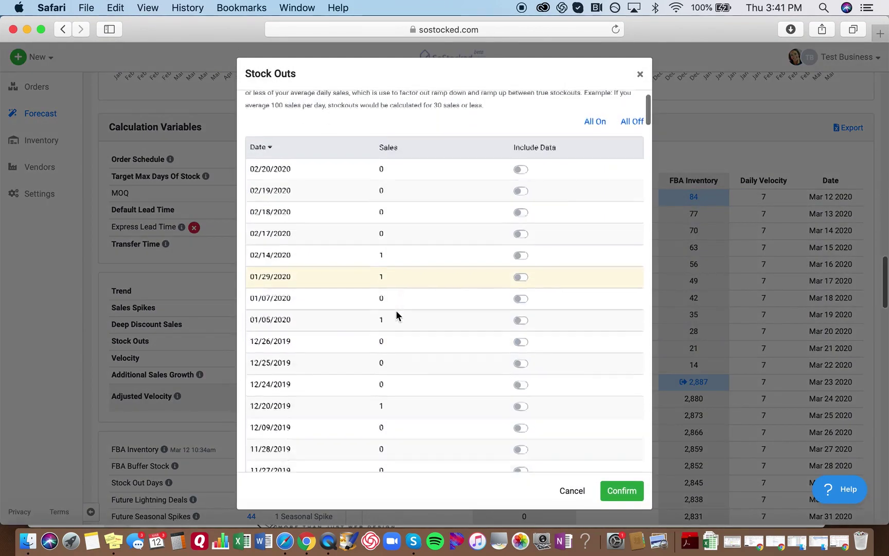
pyautogui.scroll(-3, 396, 311)
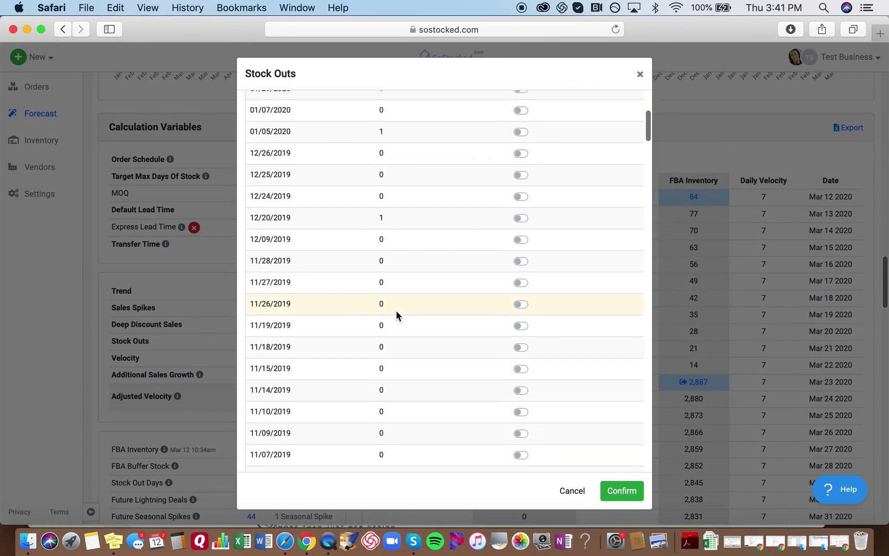
pyautogui.scroll(8, 396, 311)
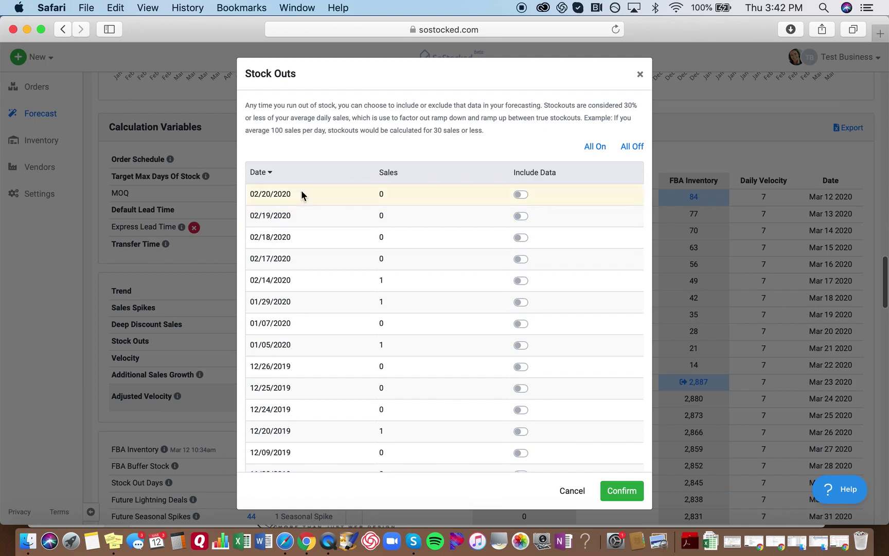
pyautogui.moveTo(383, 194); pyautogui.dragTo(399, 309)
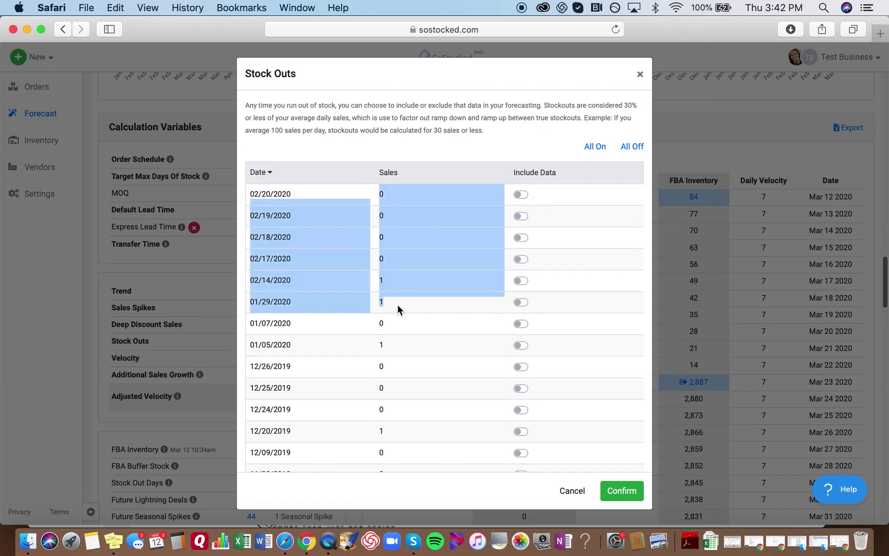
pyautogui.click(398, 306)
pyautogui.scroll(-2, 397, 304)
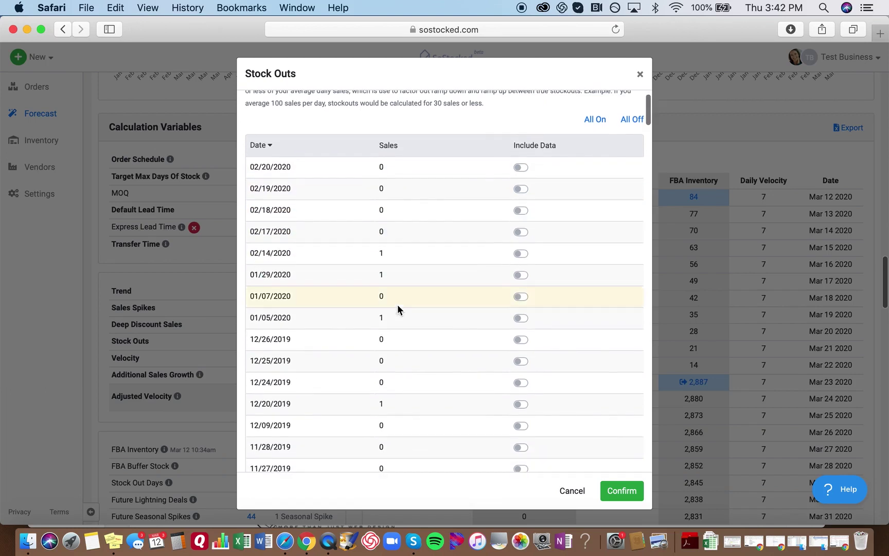
pyautogui.scroll(2, 397, 304)
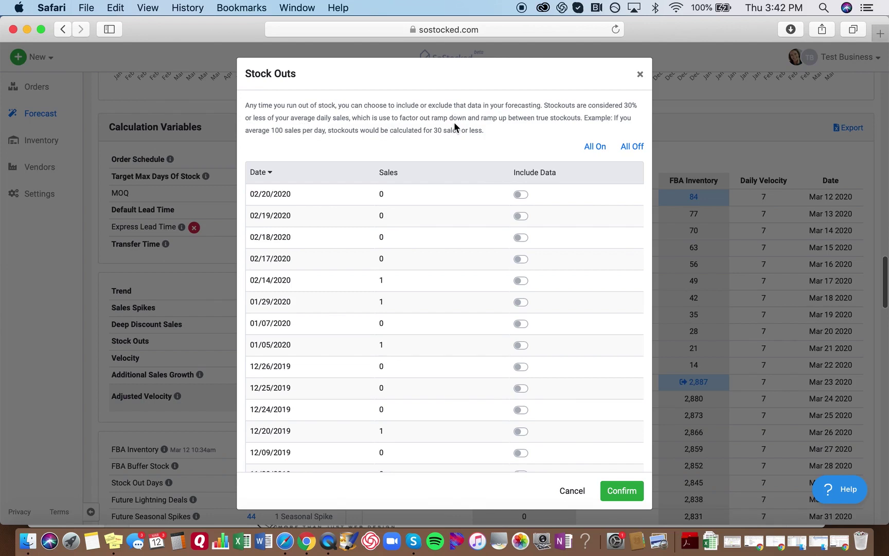
pyautogui.moveTo(432, 119); pyautogui.dragTo(481, 119)
pyautogui.click(508, 119)
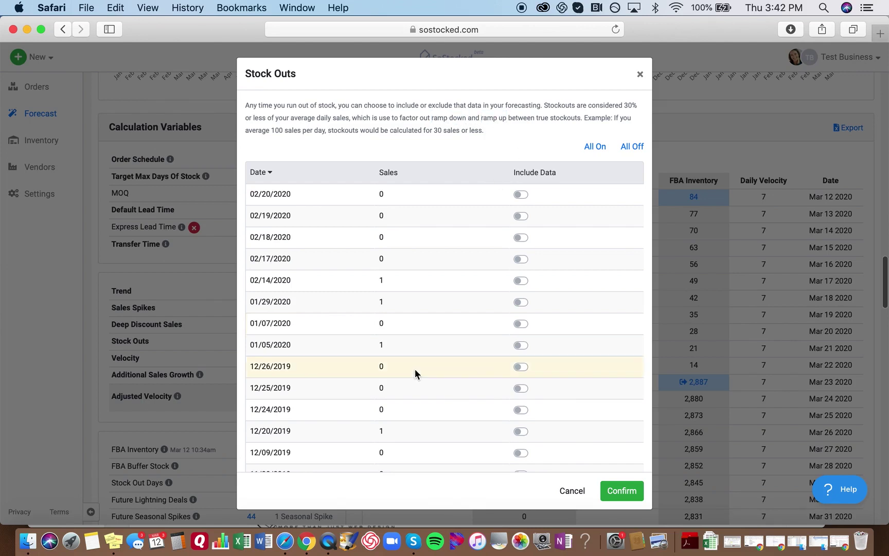
# Examine the Cell Battery BUNDLE's older stock-out dates through 2019 and return to the 02/14/2020 entry near the start of the list
pyautogui.scroll(-2, 415, 370)
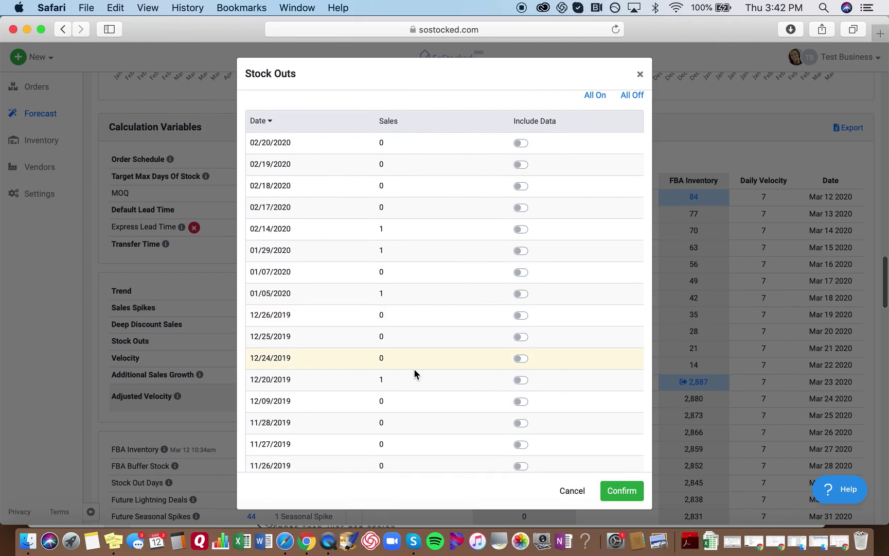
pyautogui.scroll(-8, 414, 368)
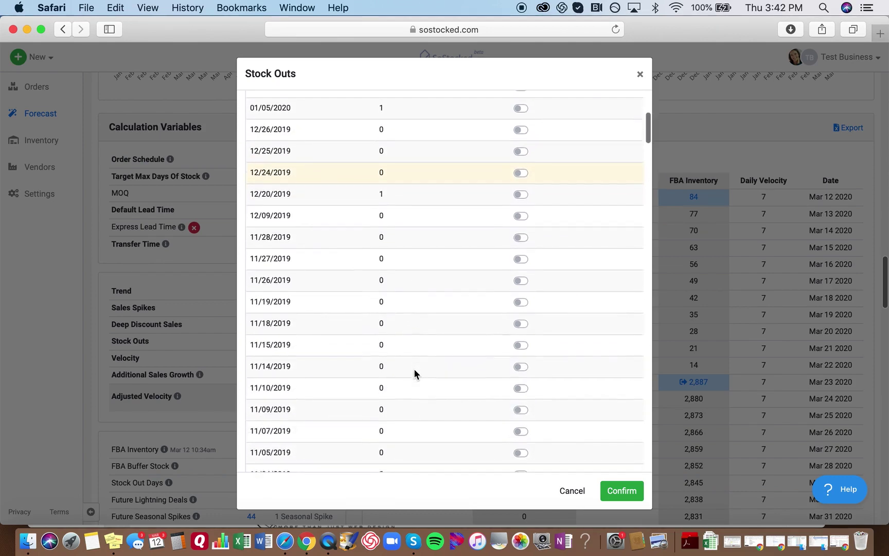
pyautogui.scroll(-10, 414, 368)
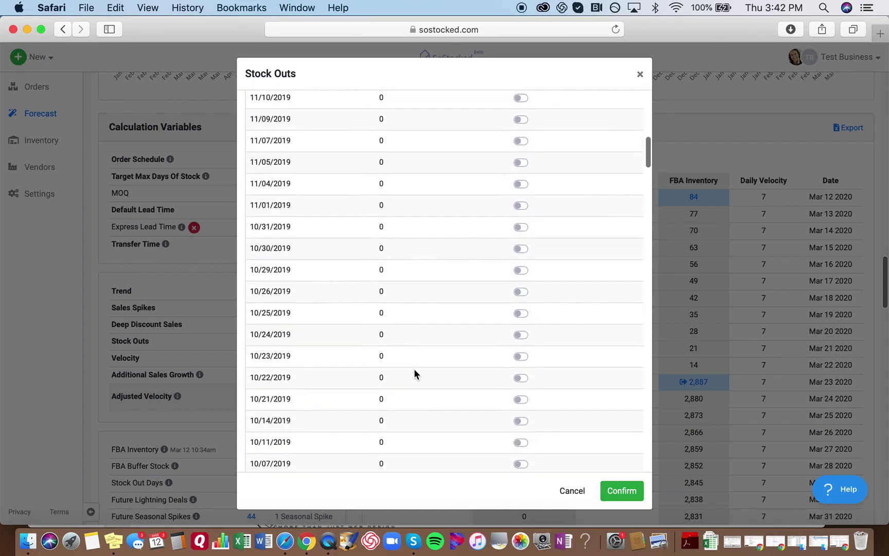
pyautogui.scroll(-3, 396, 301)
pyautogui.scroll(-7, 396, 304)
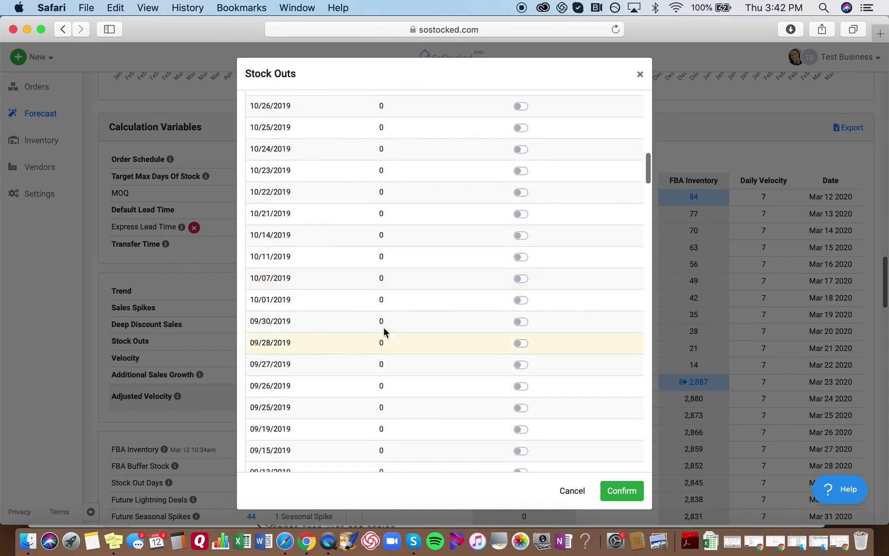
pyautogui.scroll(-20, 384, 330)
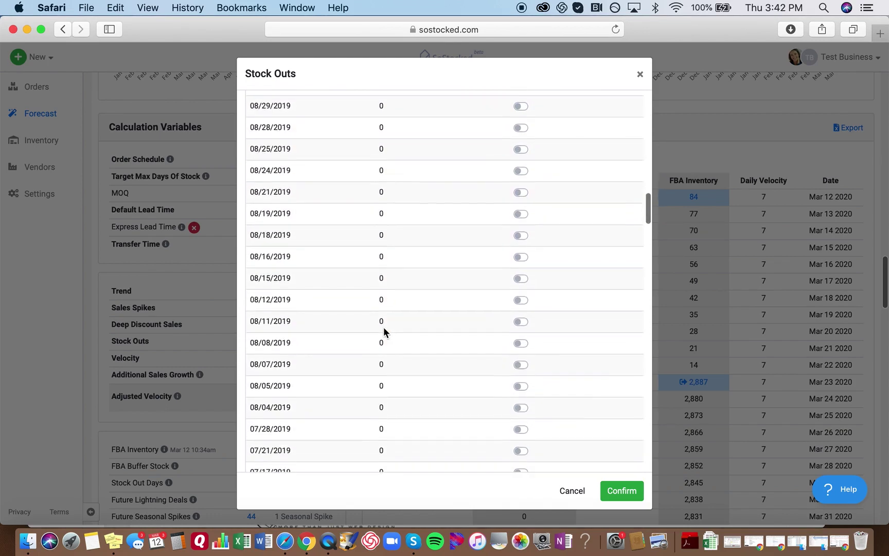
pyautogui.scroll(-4, 383, 328)
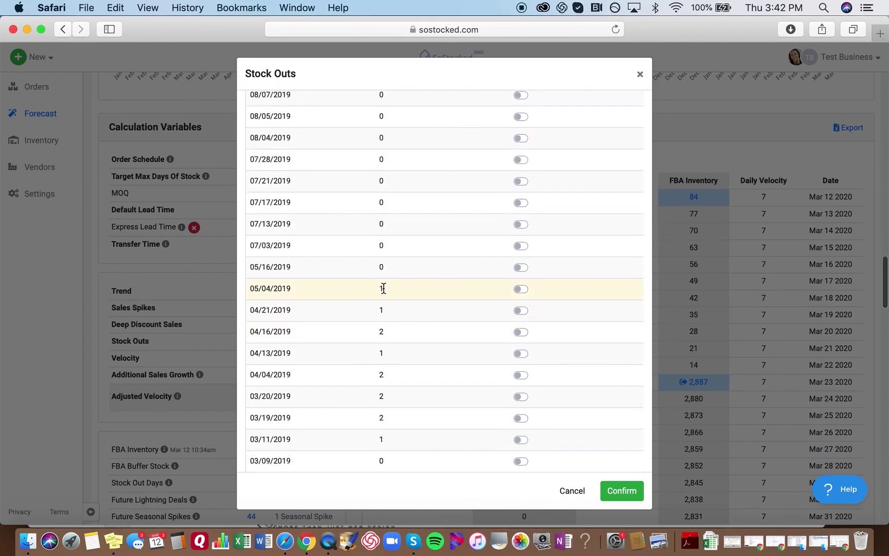
pyautogui.scroll(20, 392, 291)
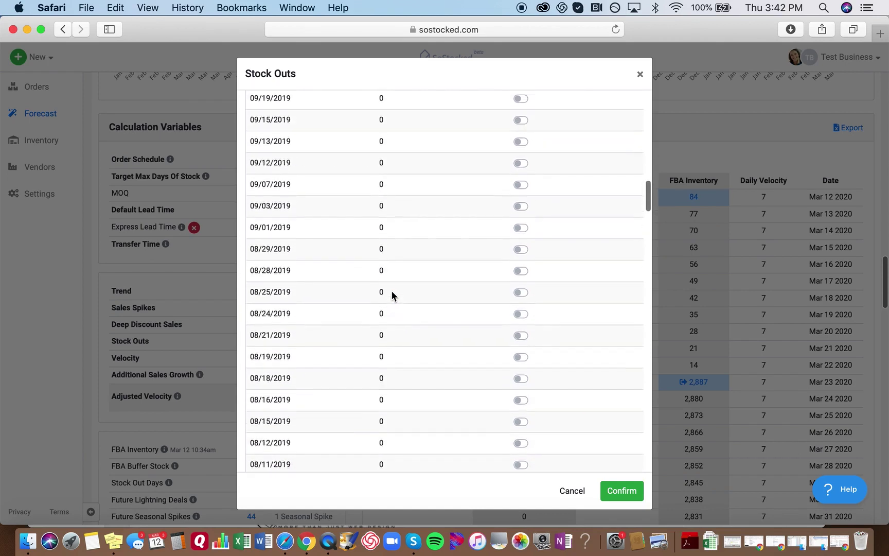
pyautogui.scroll(20, 391, 294)
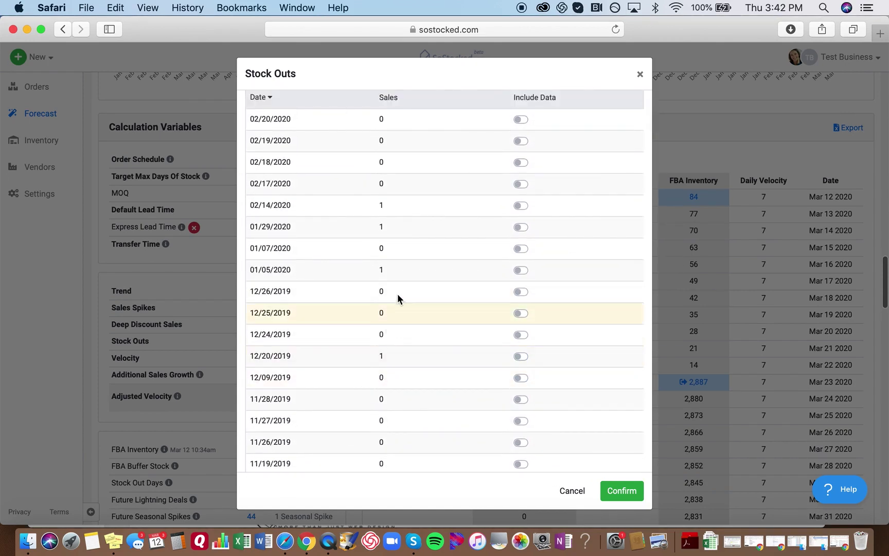
pyautogui.moveTo(385, 206); pyautogui.dragTo(380, 206)
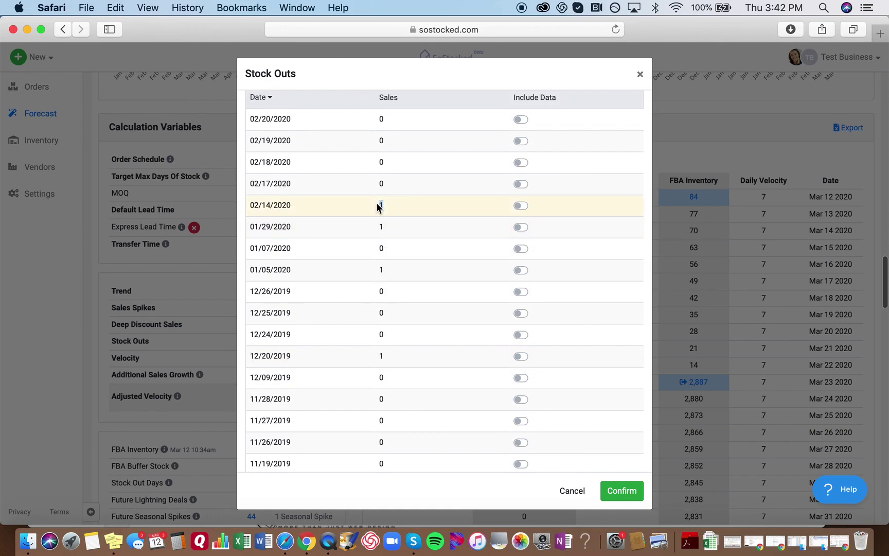
pyautogui.scroll(3, 377, 206)
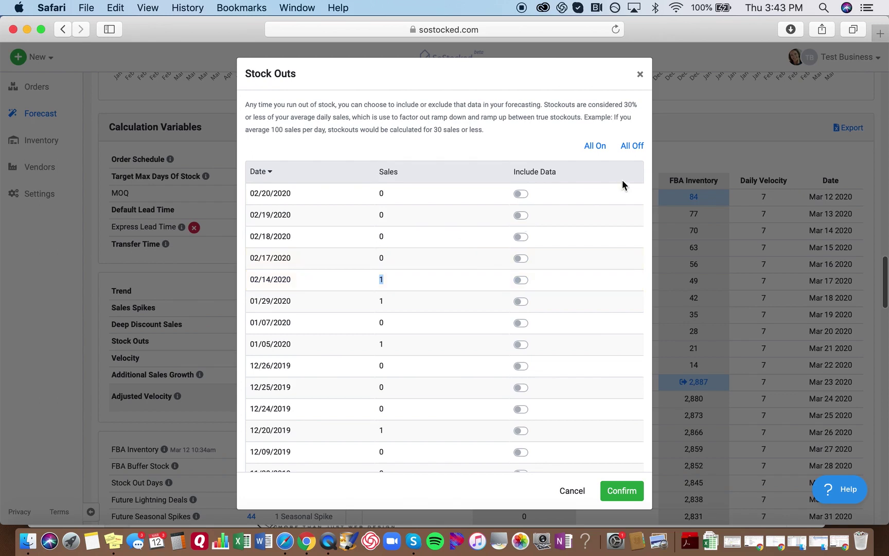
# Try including the 02/14/2020 and 01/29/2020 stock-out data in the forecast, exclude both dates again and close the list
pyautogui.click(521, 280)
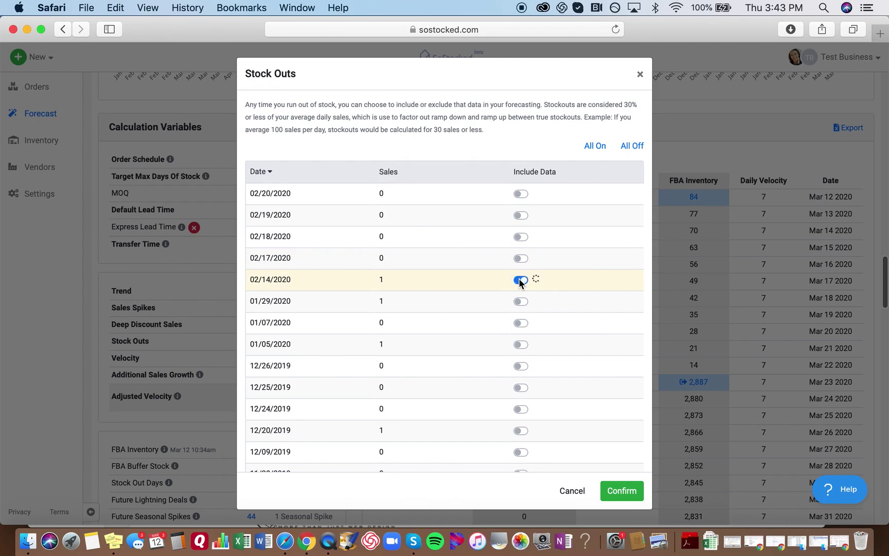
pyautogui.click(522, 303)
pyautogui.click(522, 303)
pyautogui.click(522, 280)
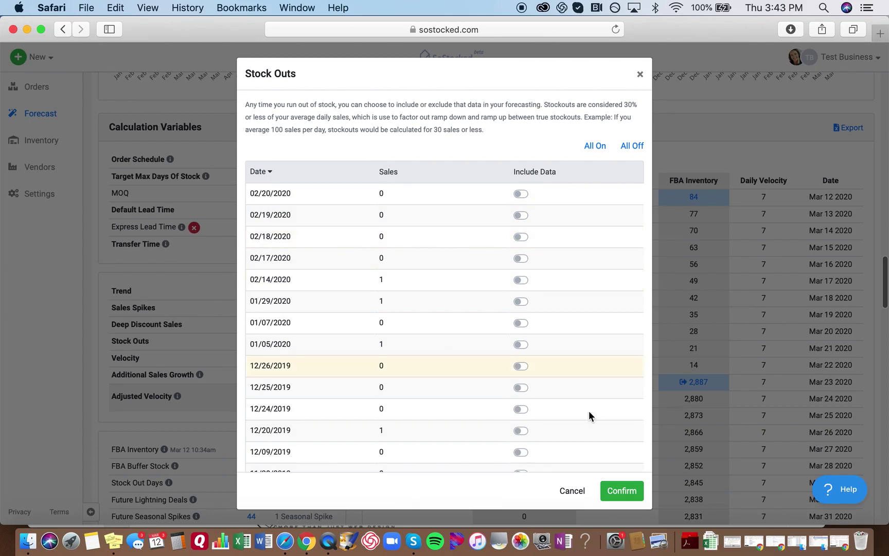
pyautogui.click(640, 75)
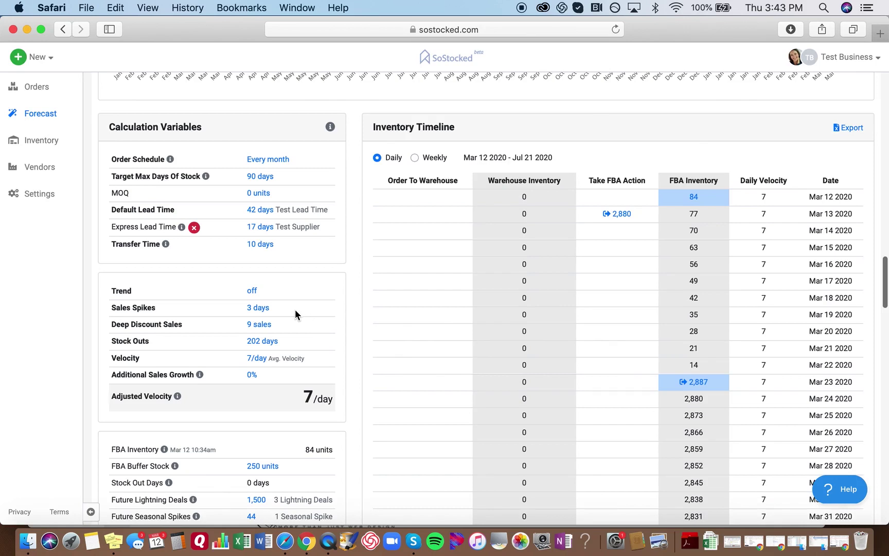
# Review the Cell Battery BUNDLE's deep discount sales and close the list without changes
pyautogui.click(262, 325)
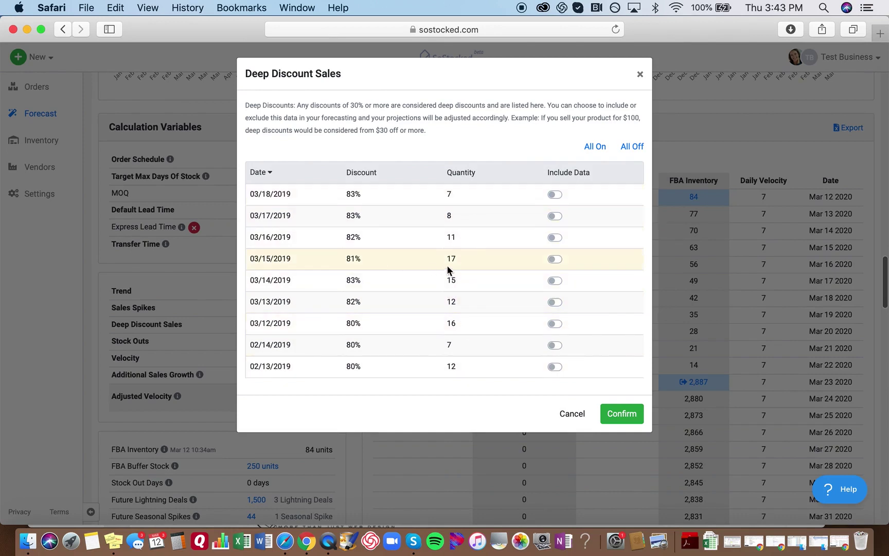
pyautogui.click(640, 75)
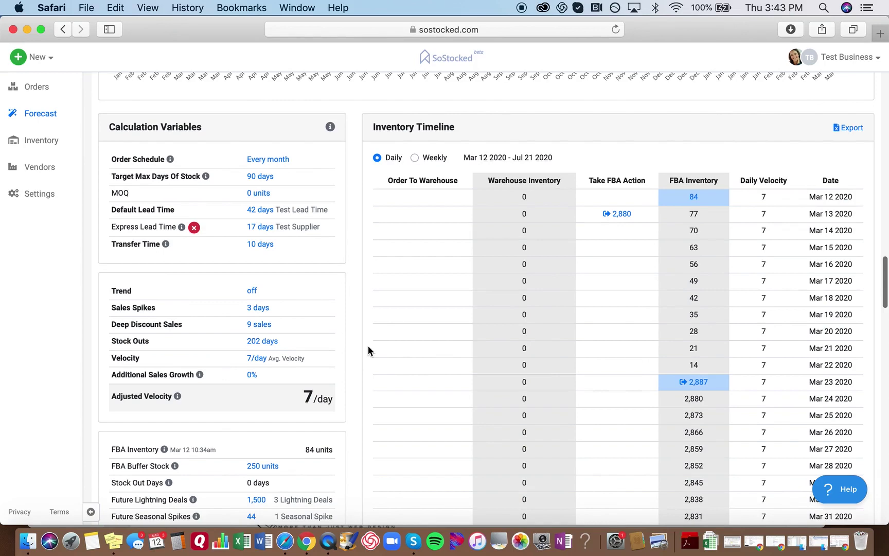
# Check the Cell Battery BUNDLE's past daily sales velocity periods, past sales chart and calculation variables
pyautogui.scroll(10, 338, 305)
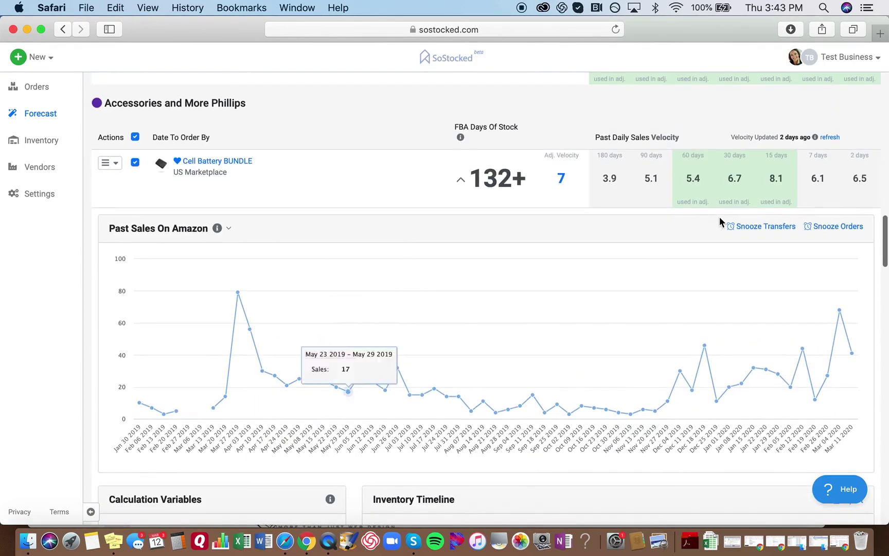
pyautogui.moveTo(782, 186)
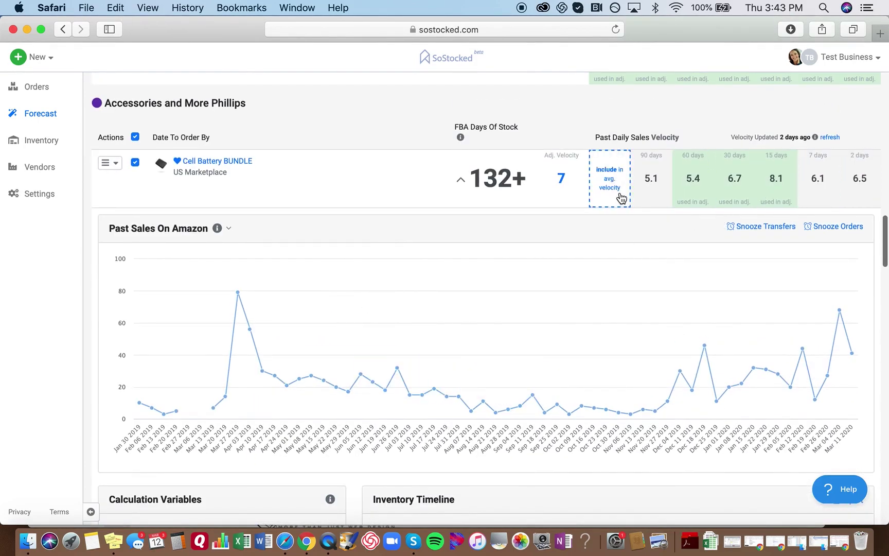
pyautogui.moveTo(839, 197)
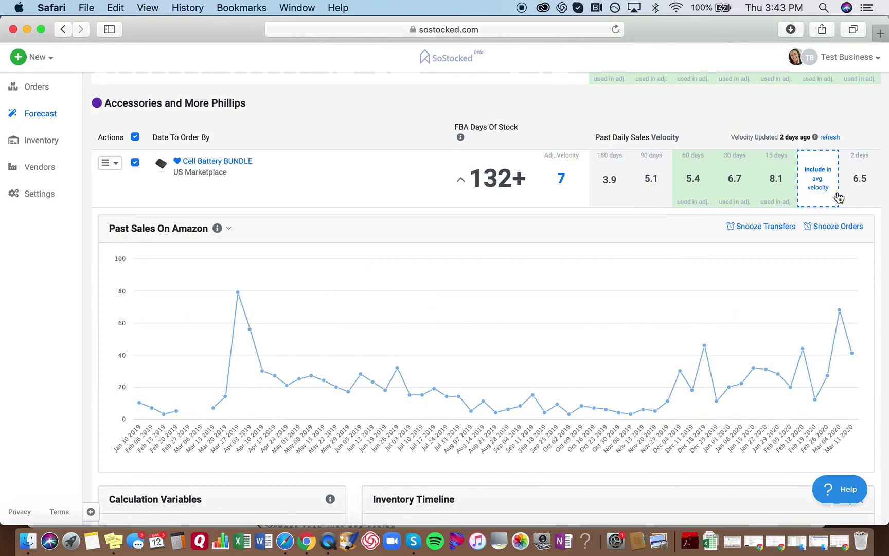
pyautogui.scroll(-7, 222, 337)
pyautogui.scroll(-2, 222, 338)
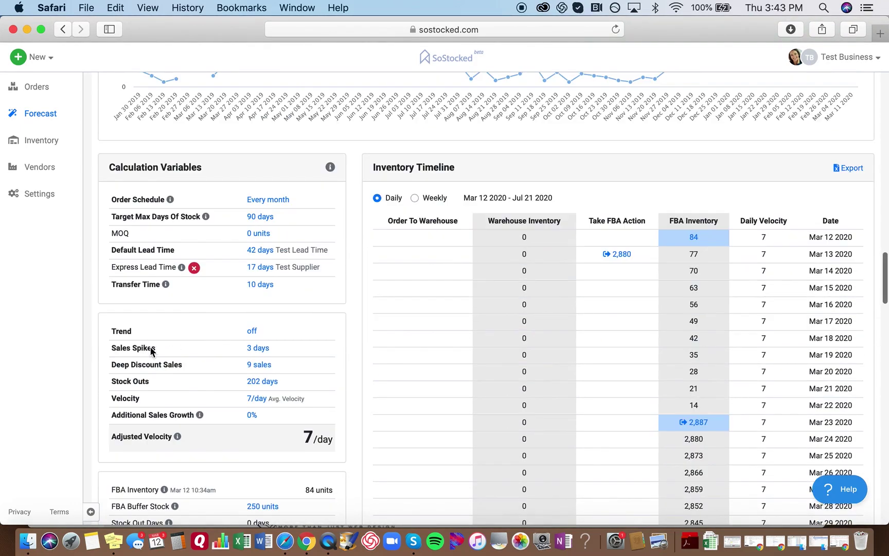